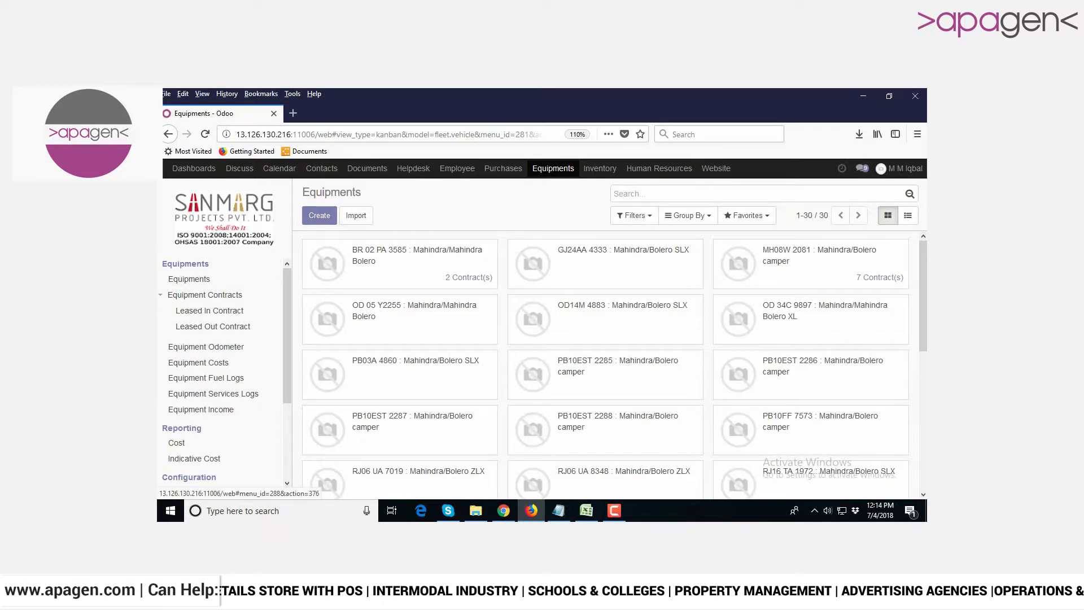
click(210, 311)
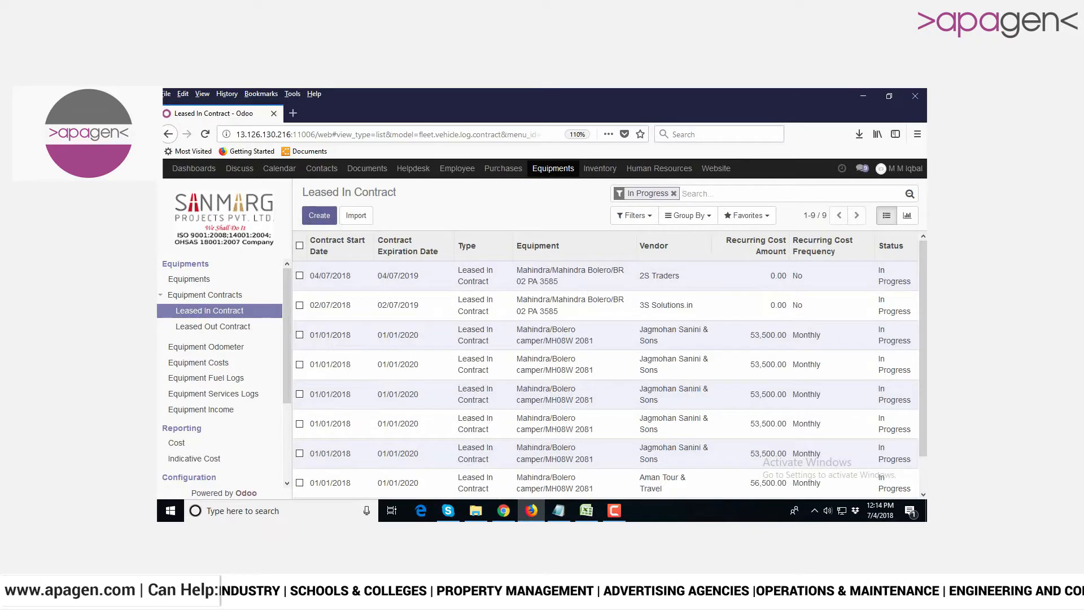
click(320, 215)
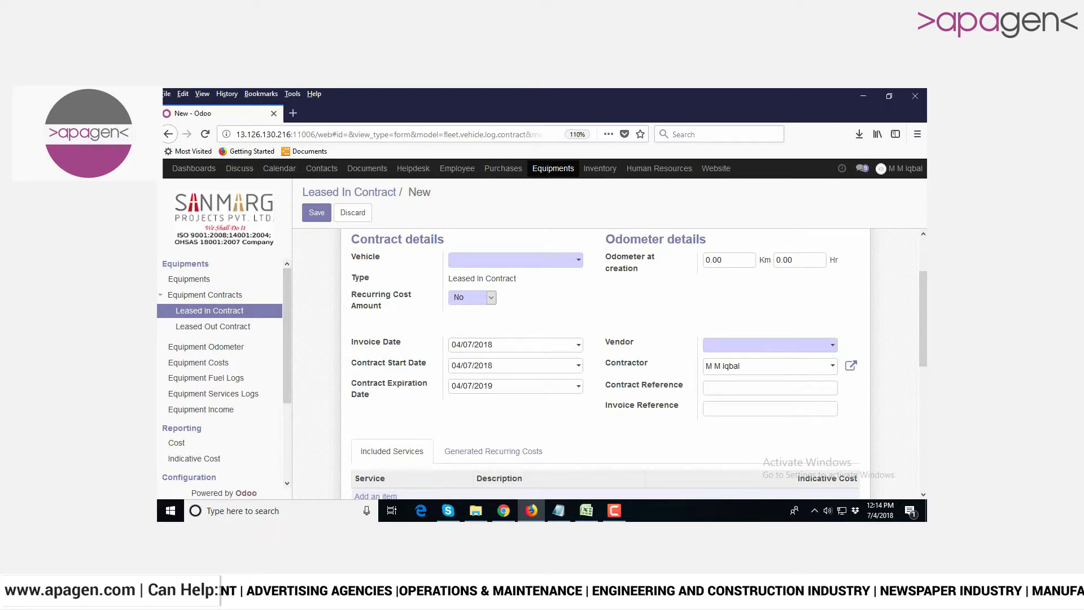
click(515, 261)
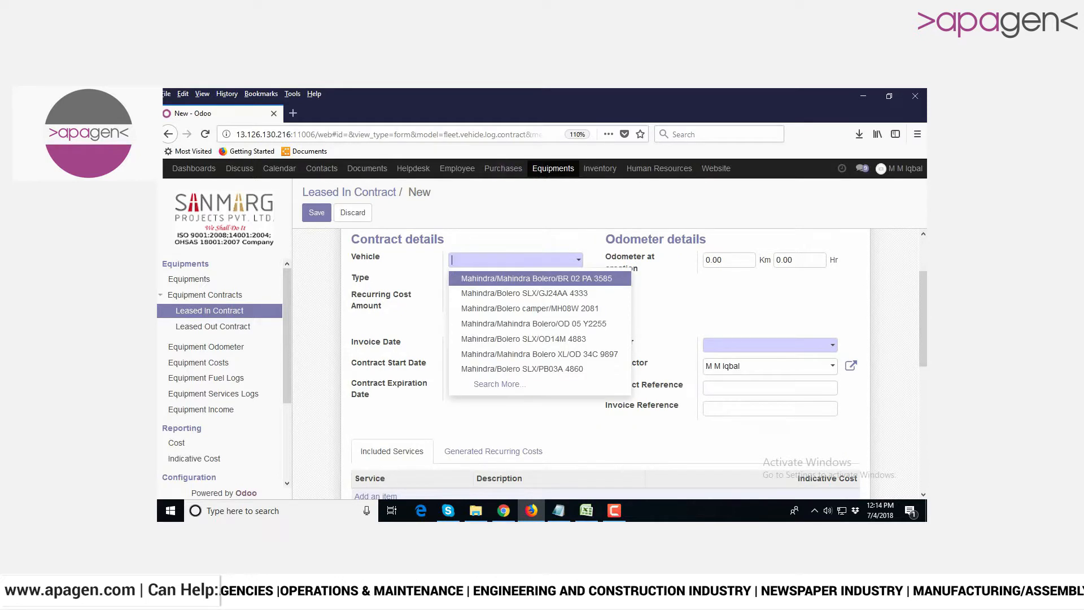
key(Down)
key(Return)
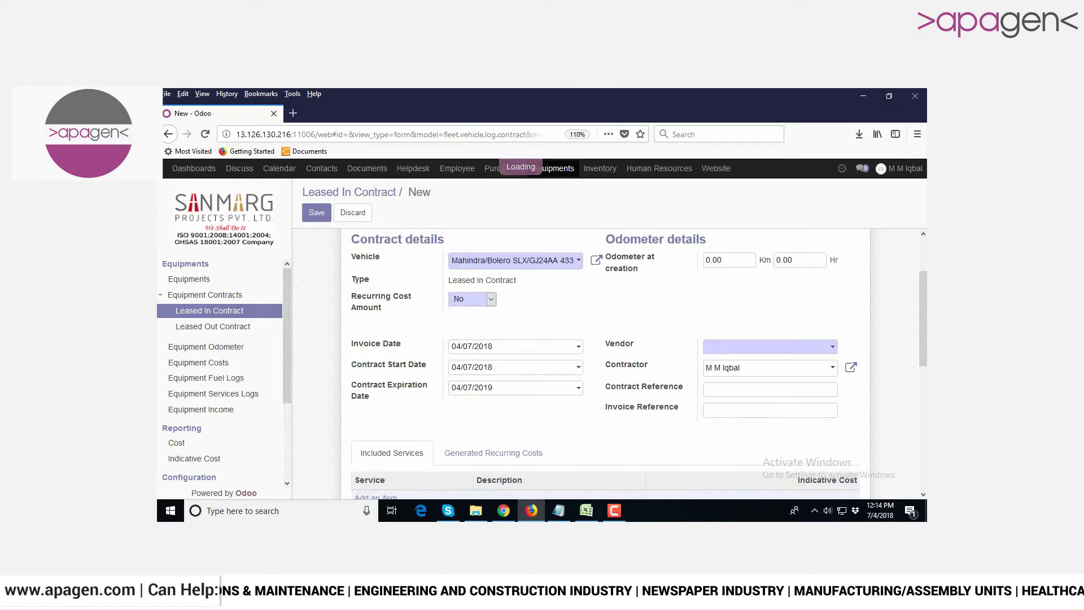
- Try a Weekly frequency for the recurring cost amount and return it to No
scroll(605, 361, down, 2)
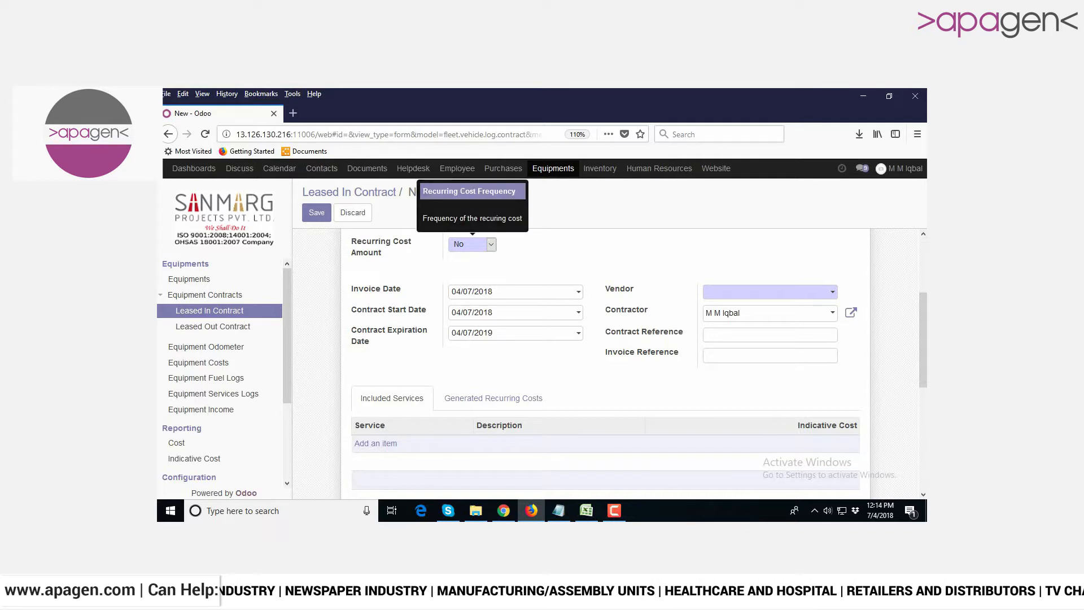
click(472, 243)
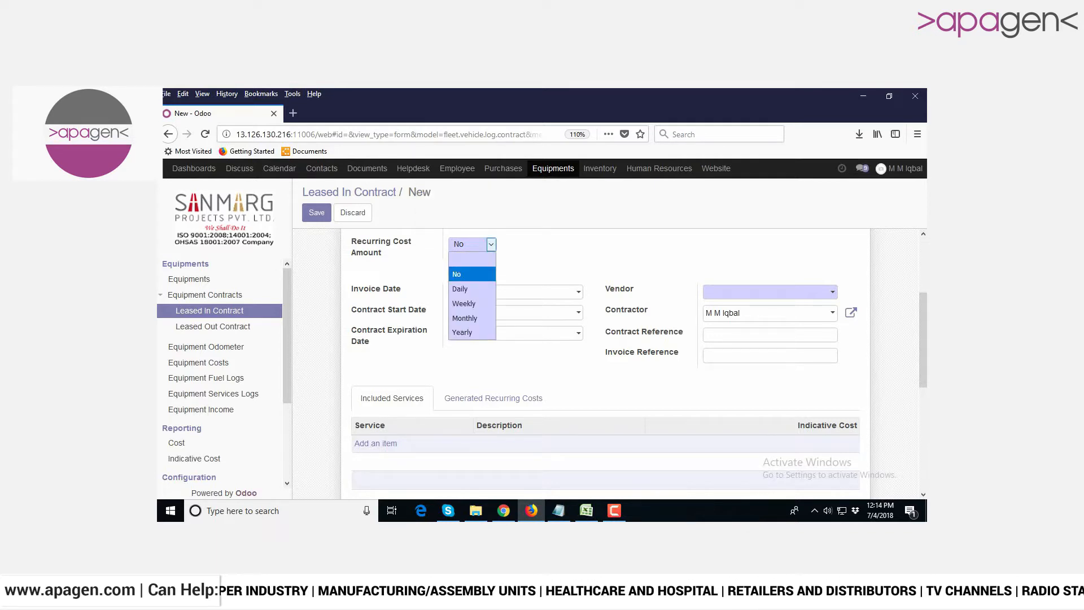
key(Down)
key(Down)
key(Down)
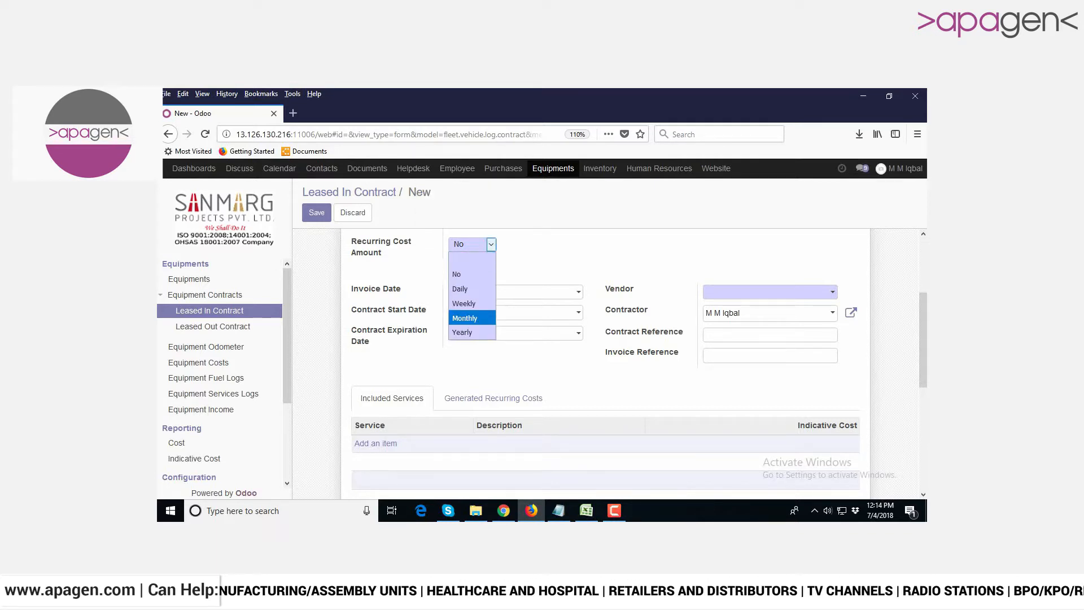
key(Up)
key(Up)
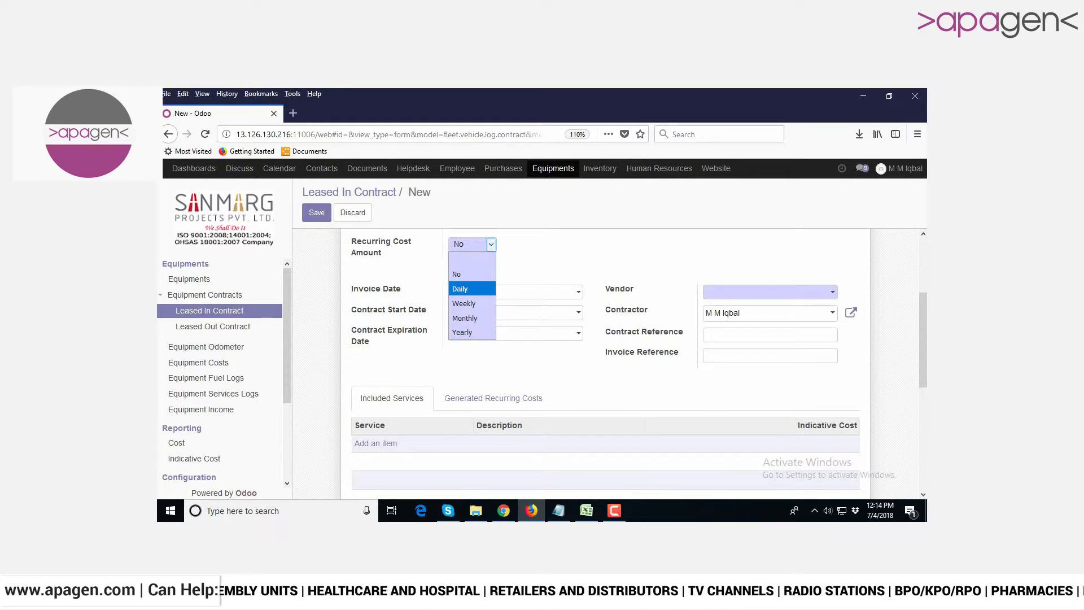
key(Down)
key(Return)
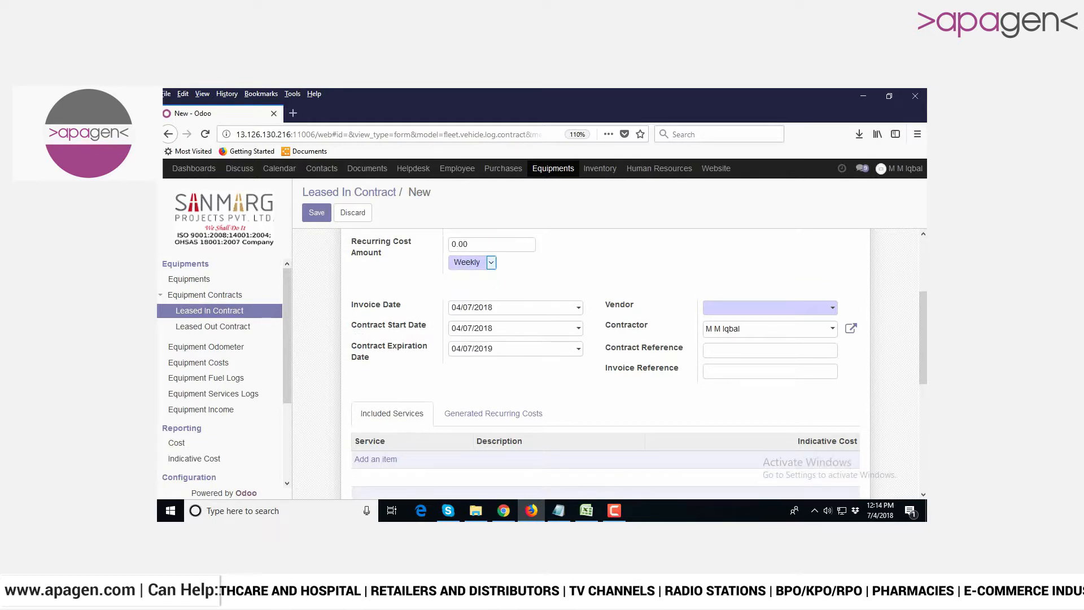
key(shift+Tab)
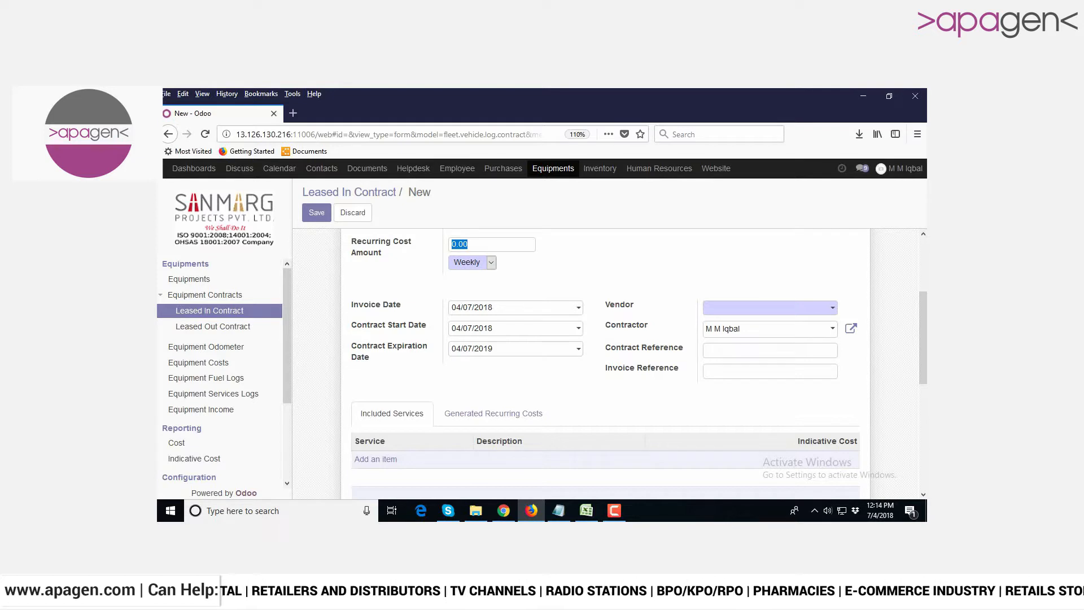
click(491, 263)
click(474, 293)
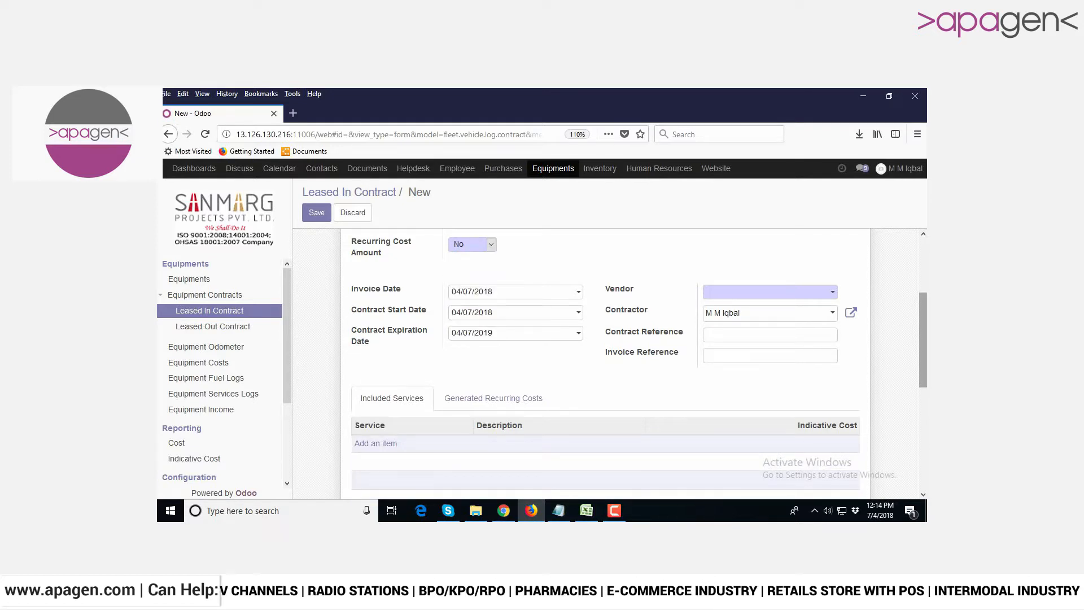
- Check the odometer Km and Hr fields and set the contract's vendor to 3S Solutions.in
scroll(604, 361, up, 3)
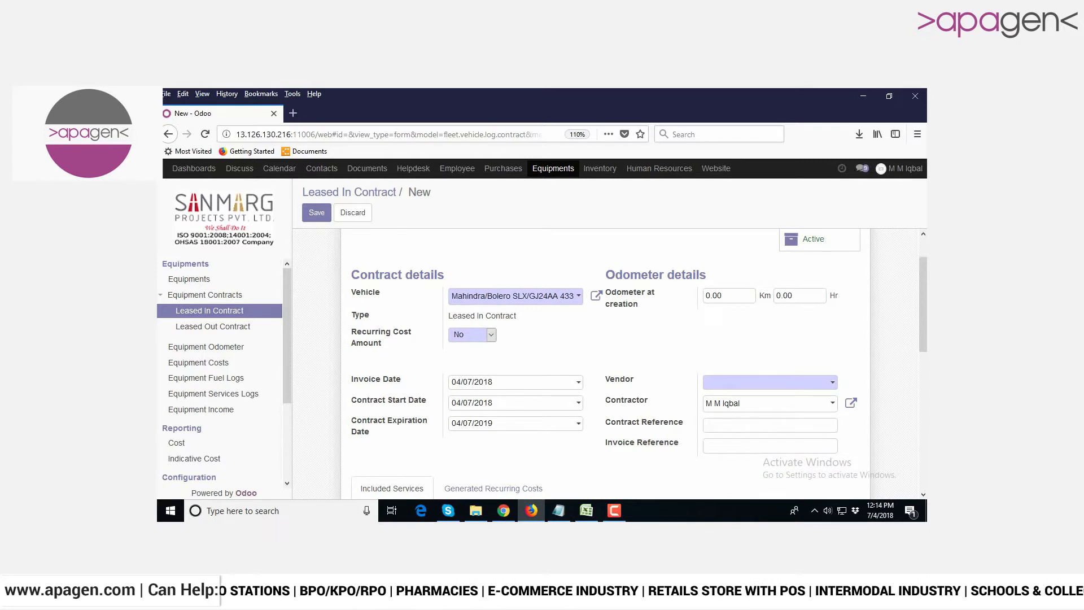
double_click(721, 296)
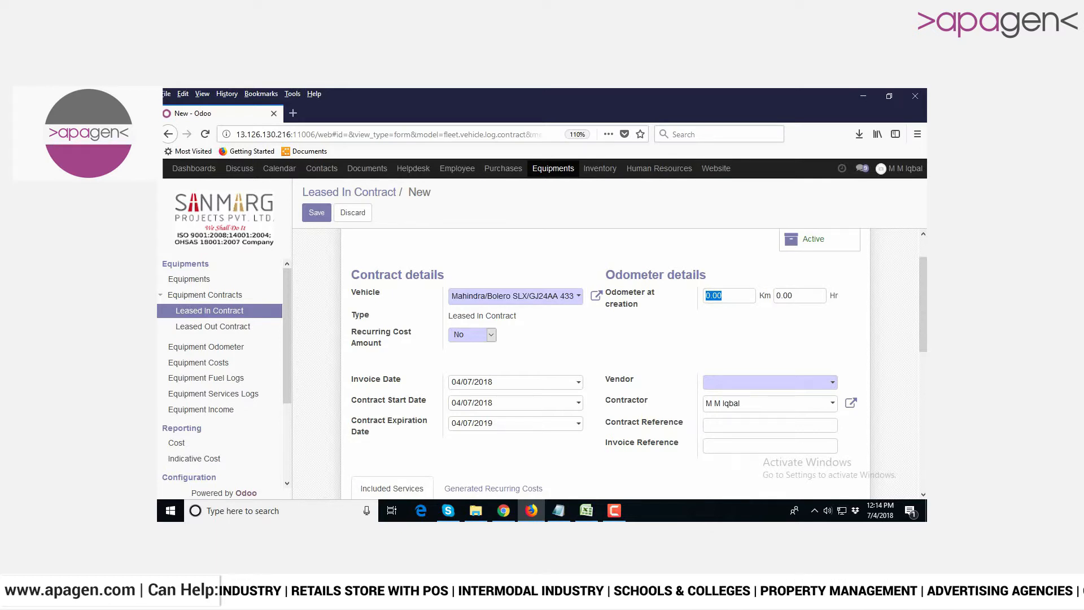
double_click(793, 295)
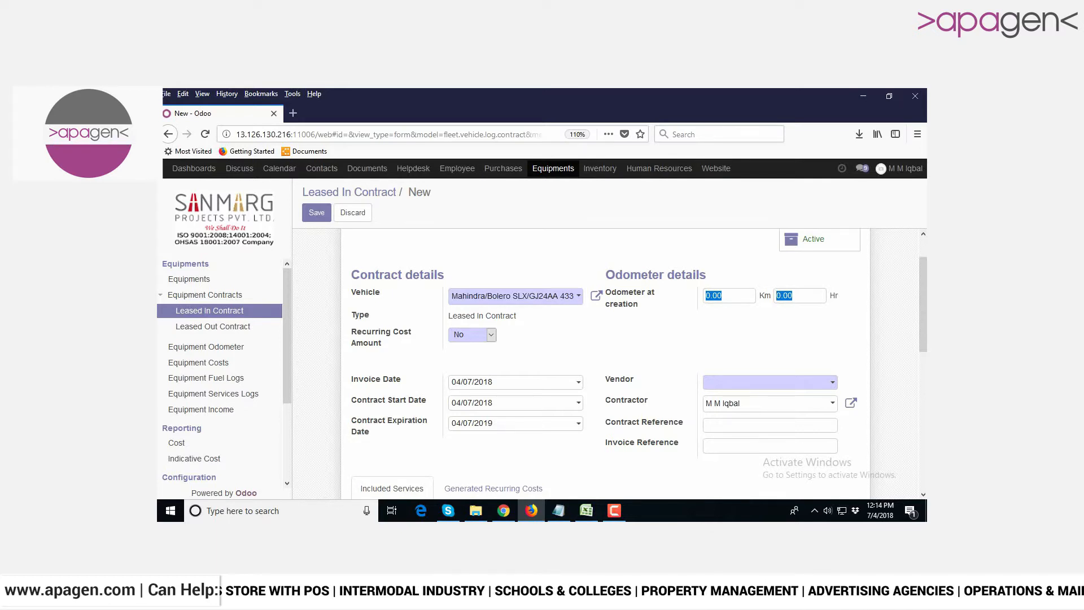
click(768, 383)
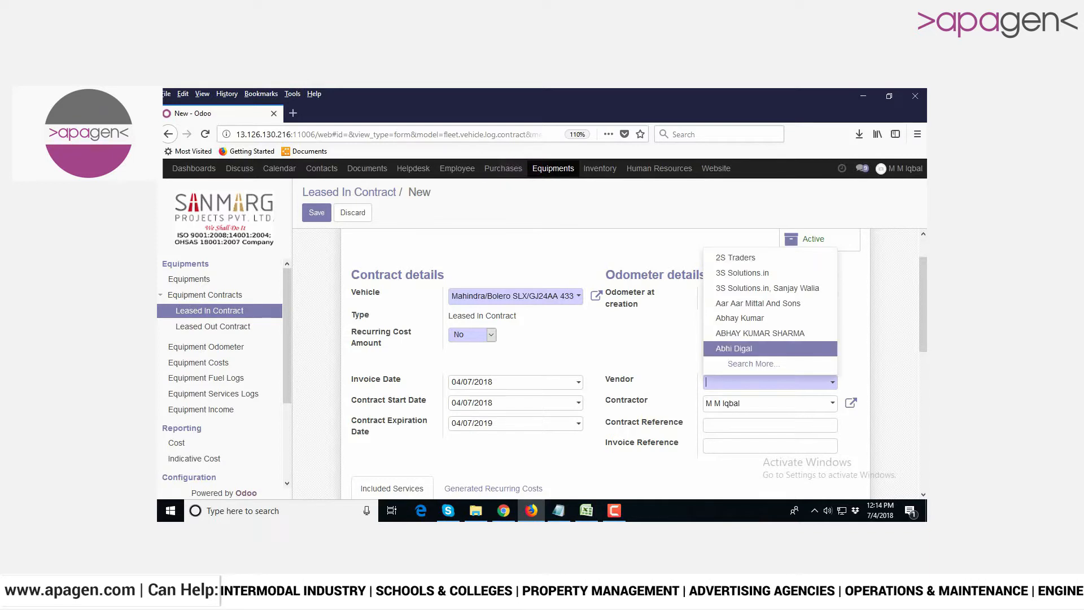
click(743, 273)
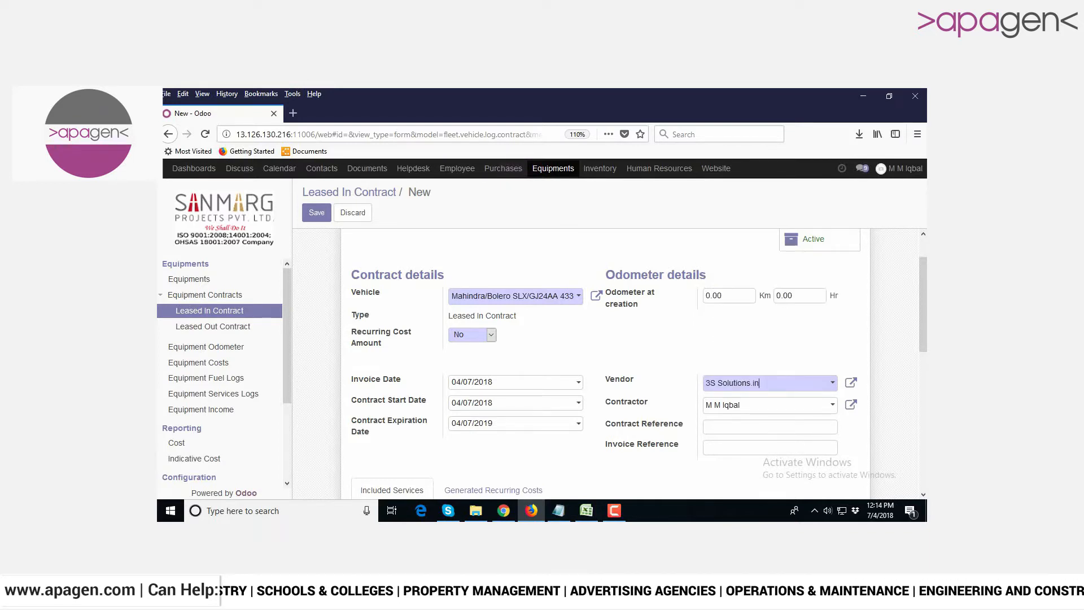
- Examine the available contractor choices and the contract and invoice reference fields without entering anything
drag(741, 405, 704, 405)
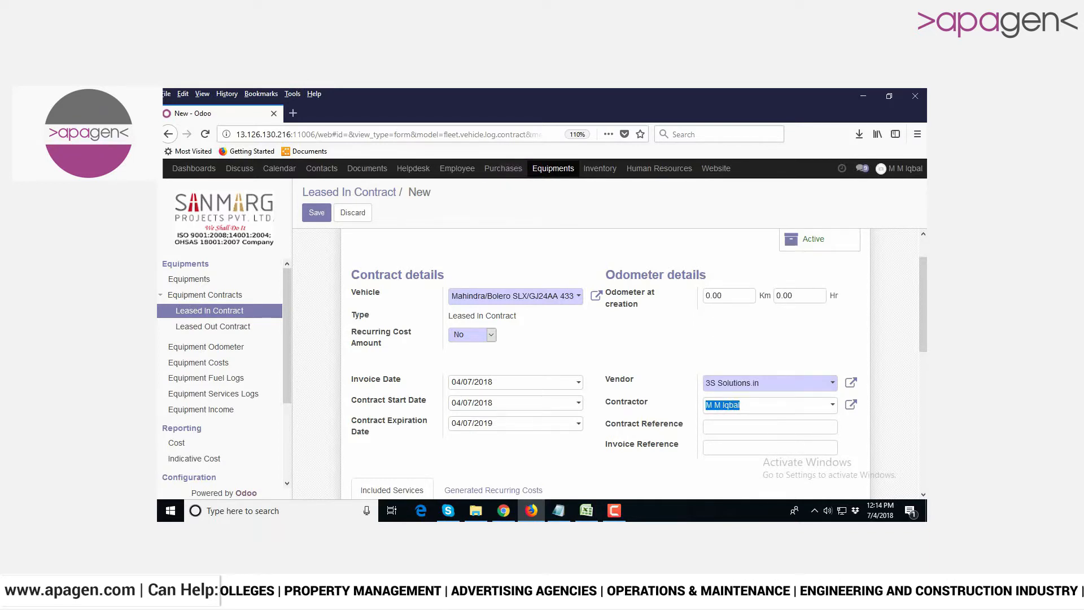
click(757, 405)
click(756, 405)
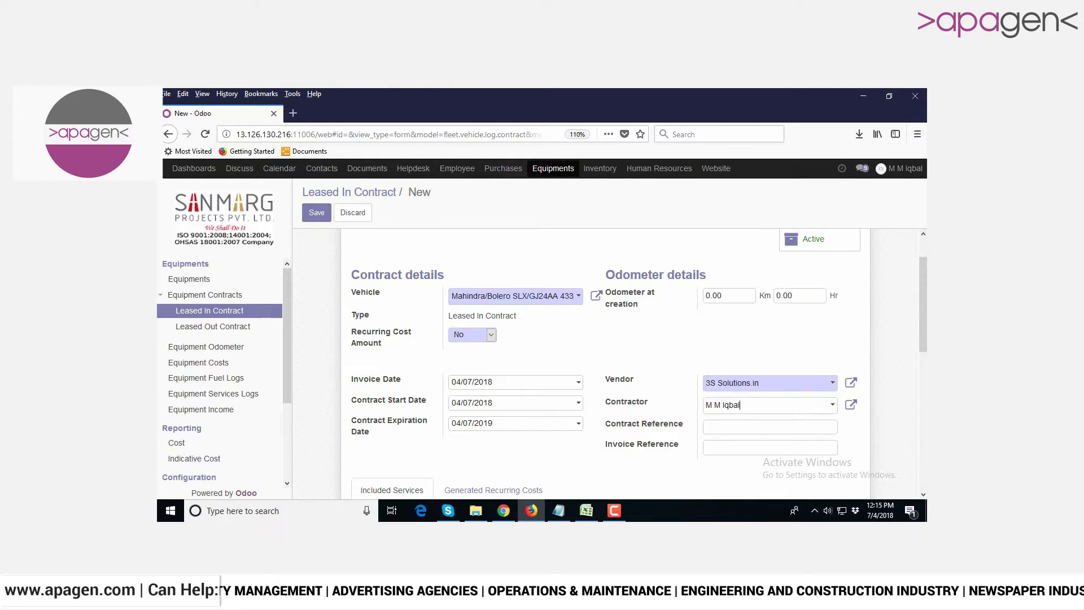
click(757, 405)
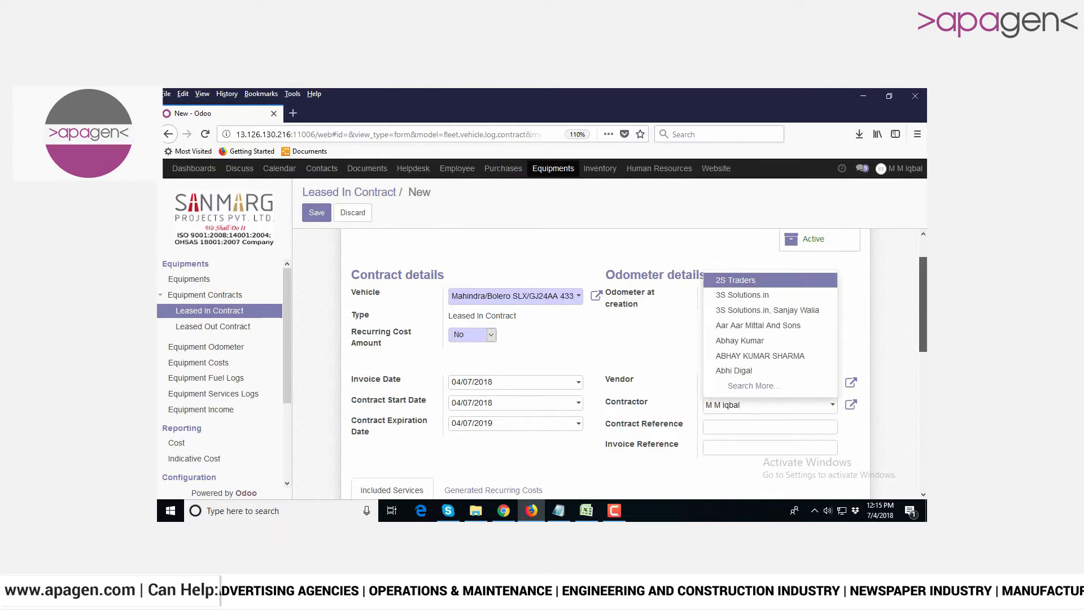
drag(923, 305, 923, 327)
click(757, 411)
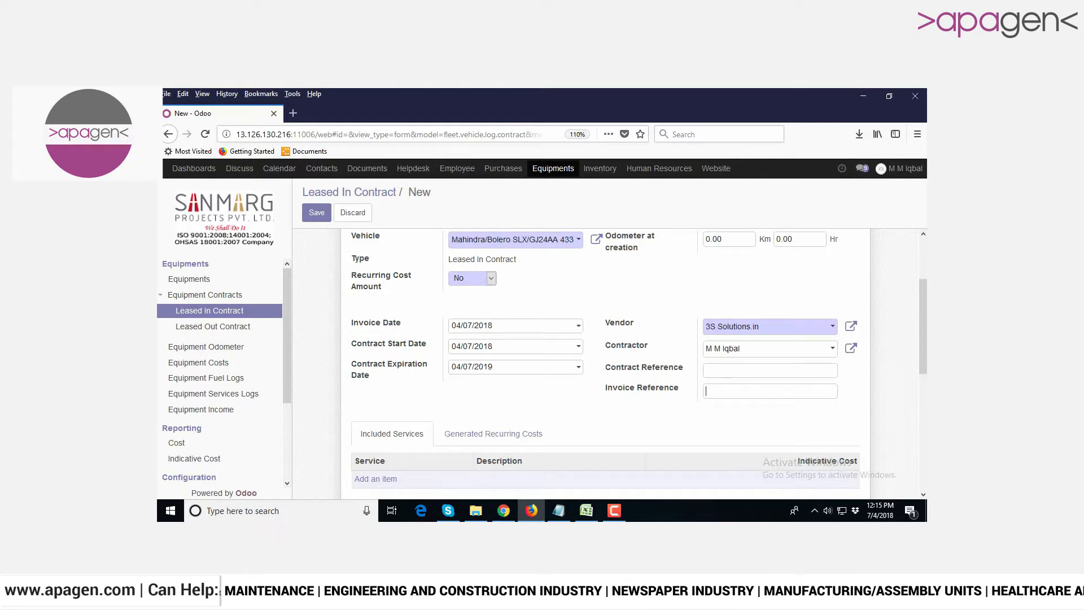
- Add an included service of Repair and maintenance with an indicative cost of 200
drag(923, 326, 924, 362)
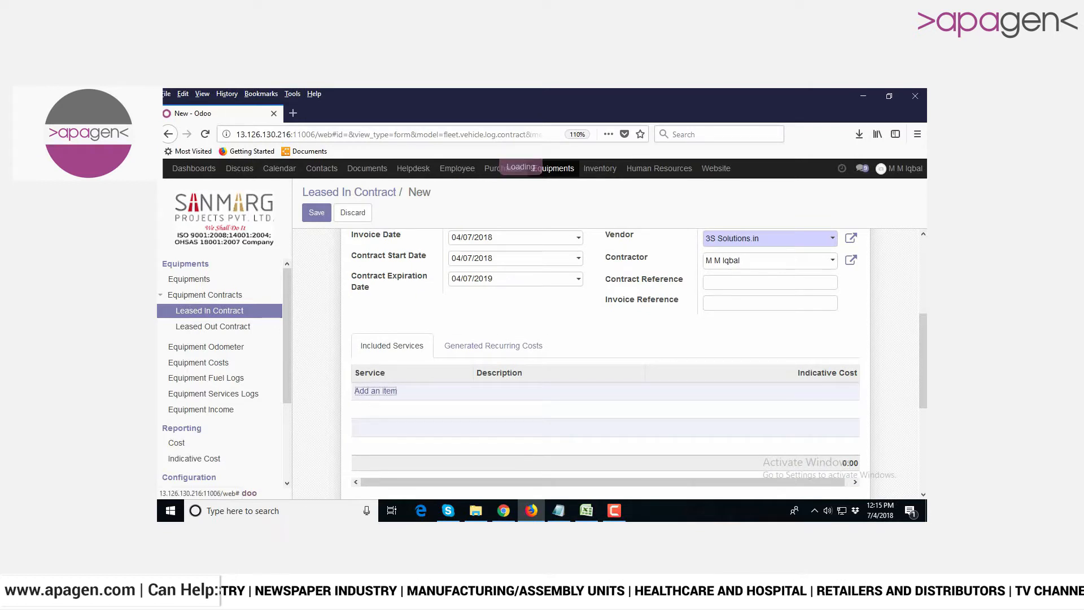
click(375, 391)
click(395, 392)
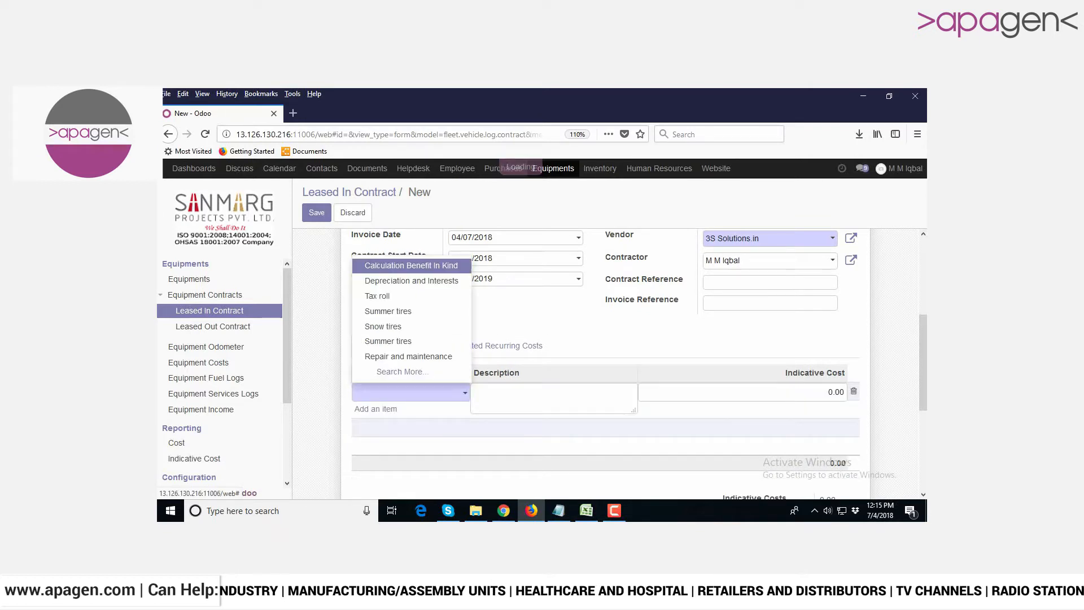
click(396, 356)
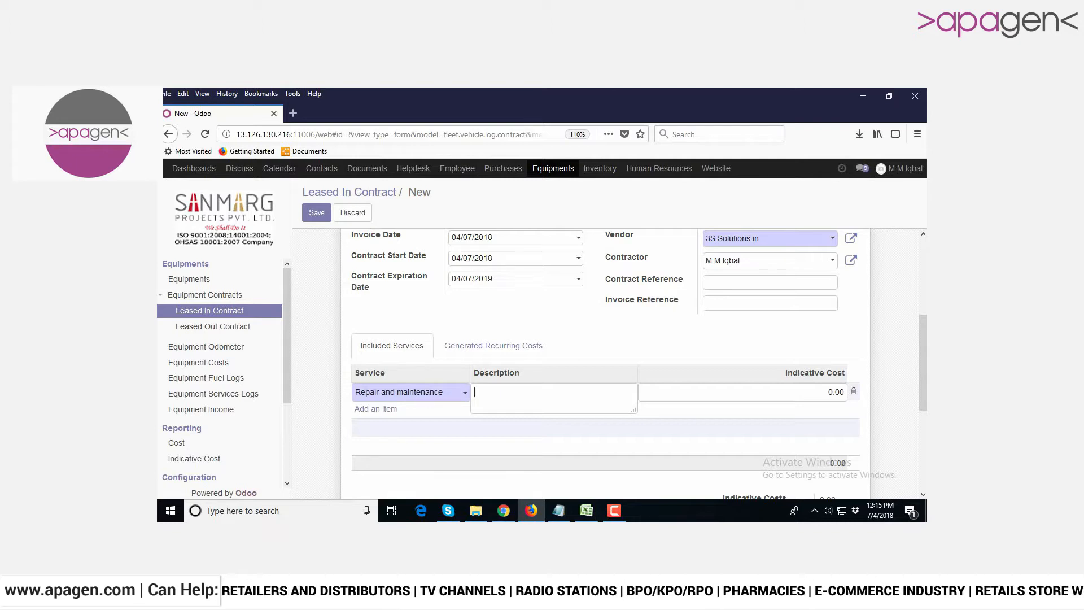
key(Tab)
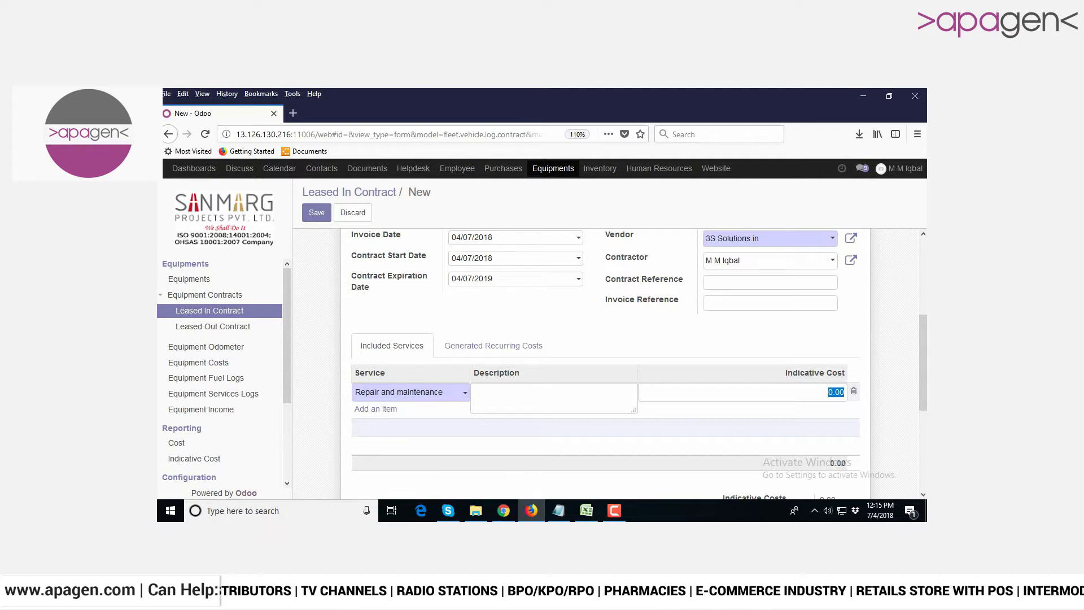
text(200-)
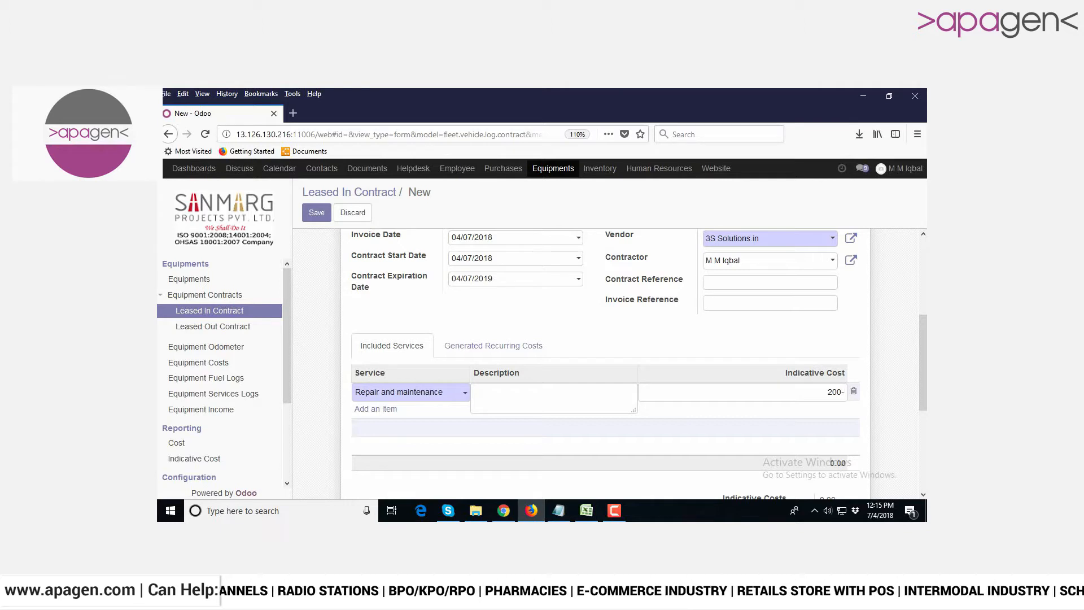
key(BackSpace)
click(689, 440)
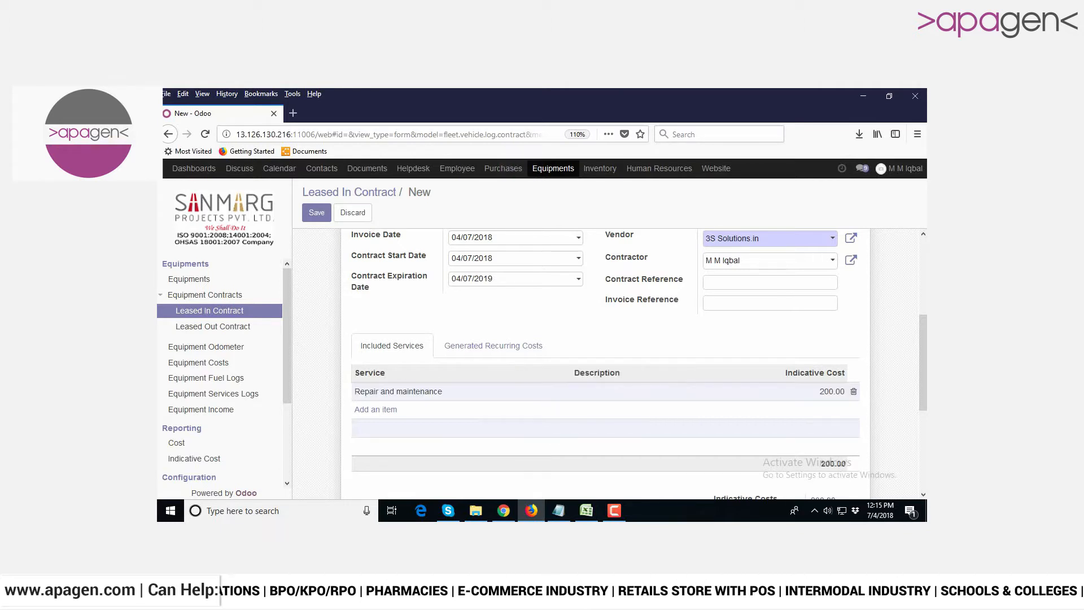
- Look over the contract's Terms and Conditions field and its Generated Recurring Costs section
scroll(605, 365, down, 4)
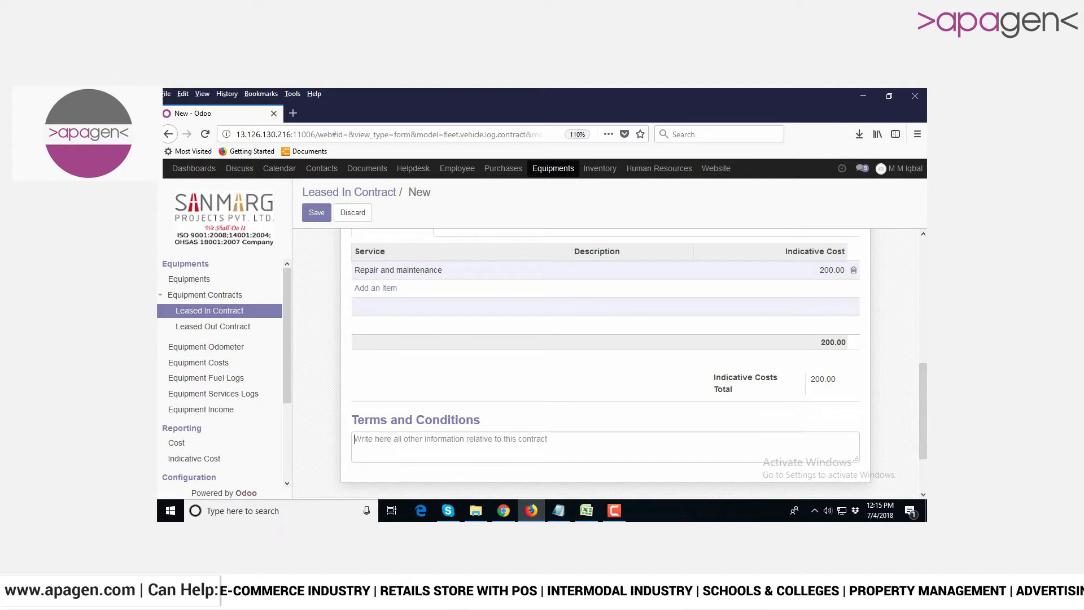
click(452, 443)
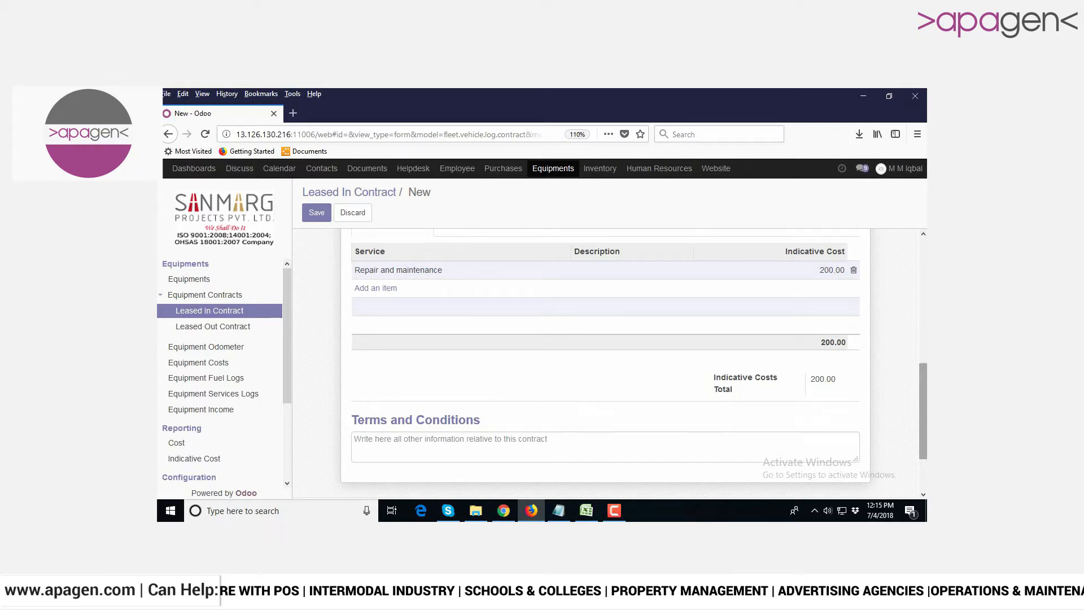
scroll(491, 315, up, 3)
click(493, 314)
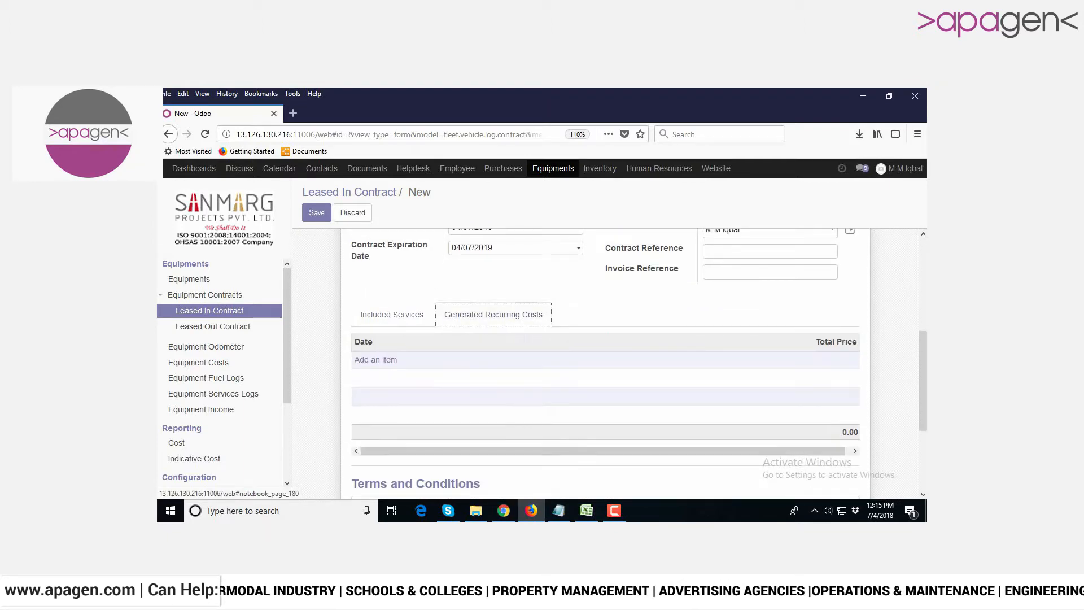
- Try the Daily frequency for the contract's recurring cost amount and return it to No
scroll(493, 338, up, 2)
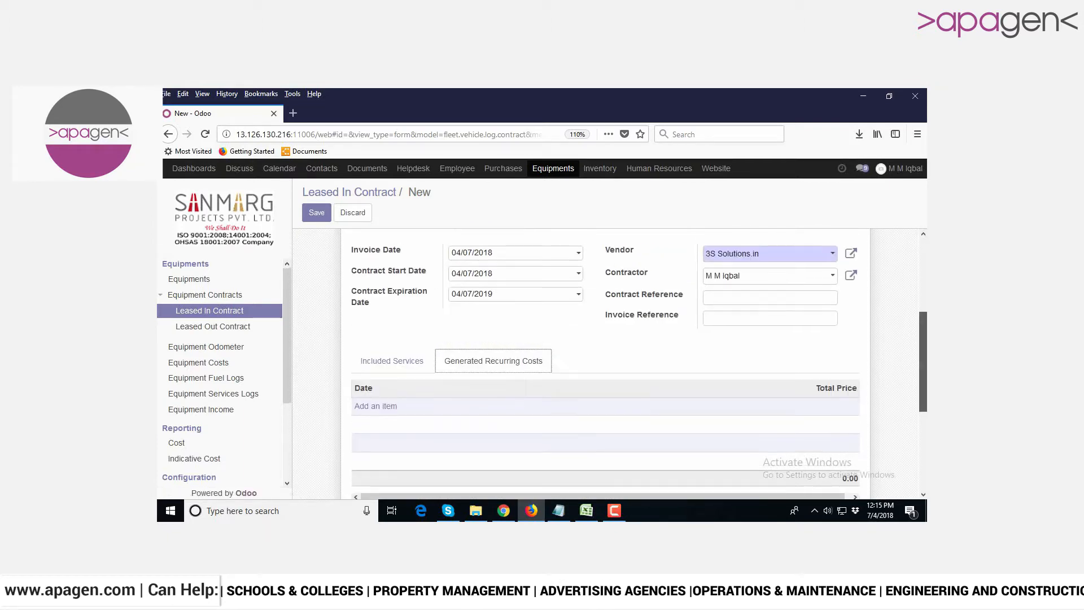
scroll(605, 362, up, 3)
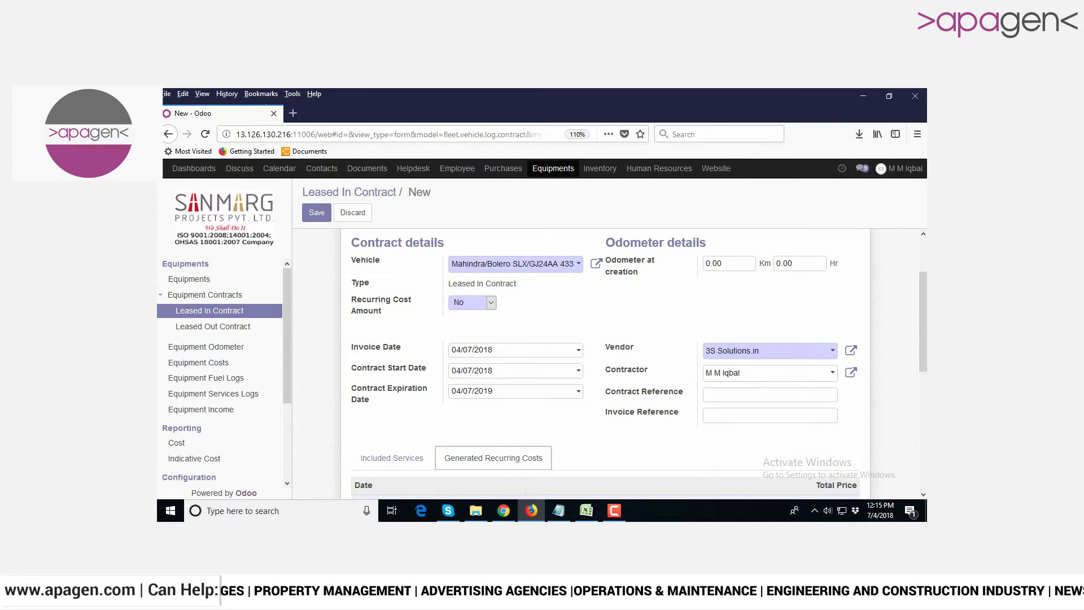
scroll(605, 362, down, 1)
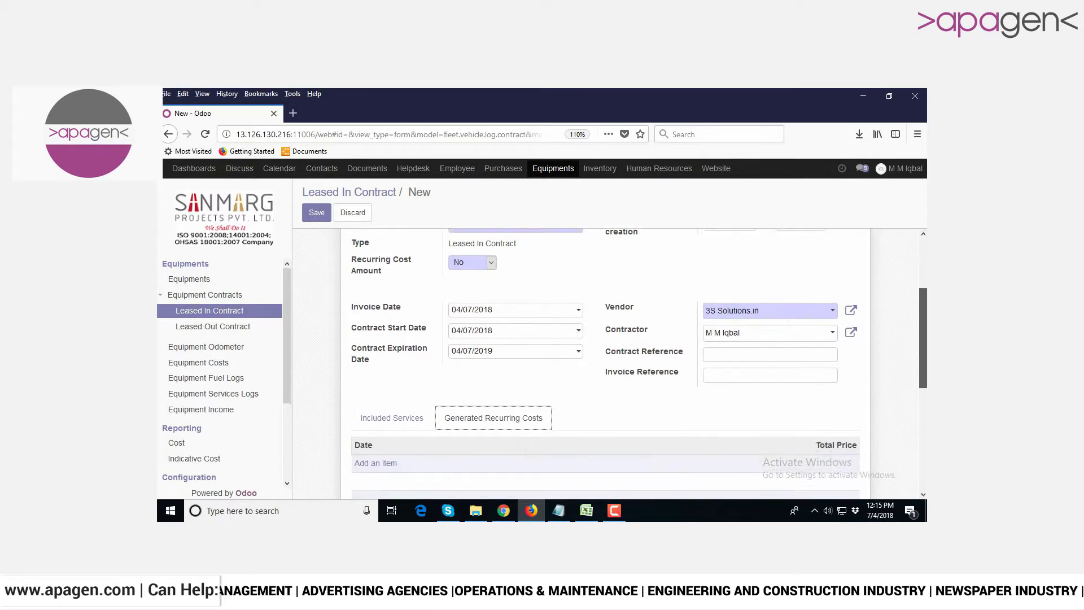
click(489, 257)
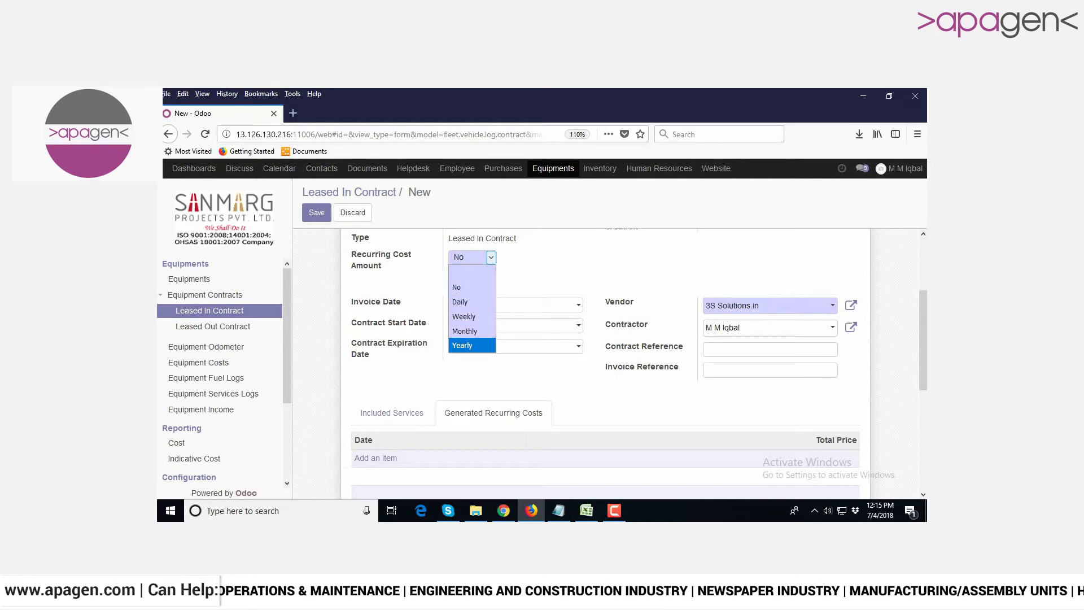
key(Return)
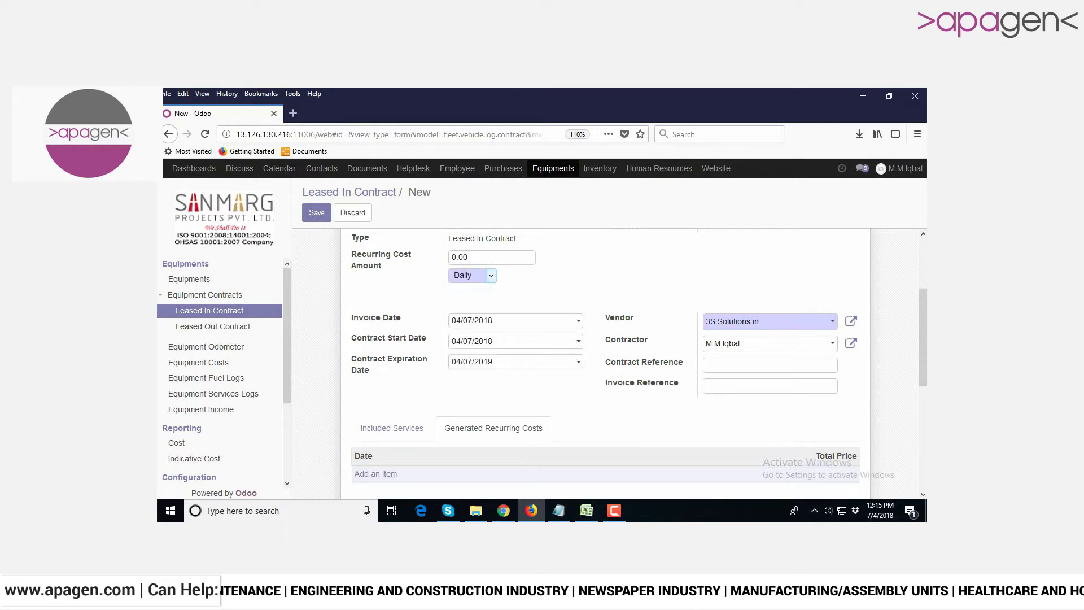
click(481, 276)
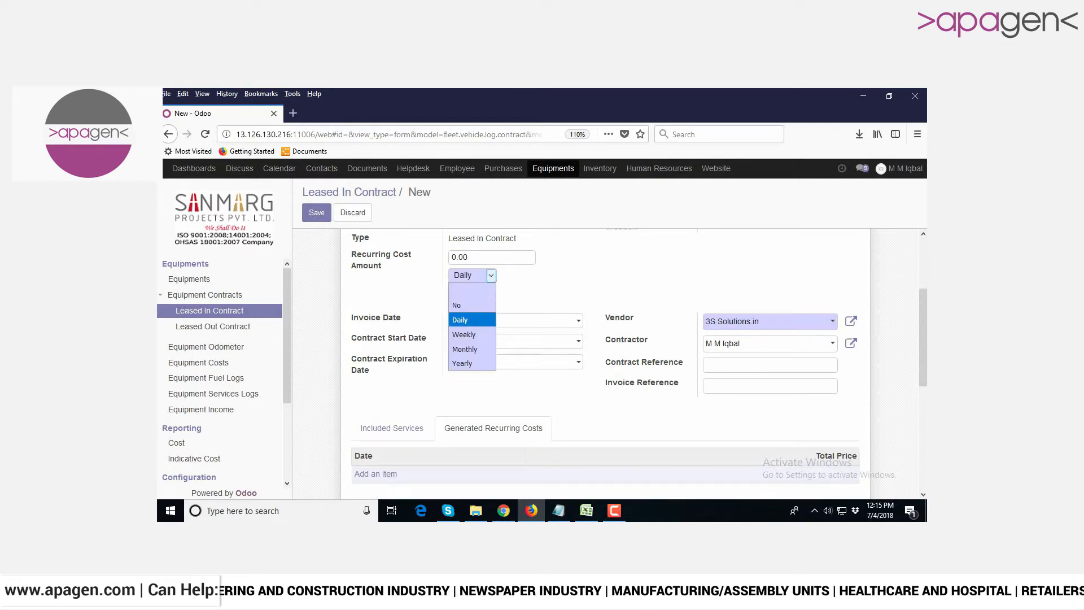
key(Up)
key(Return)
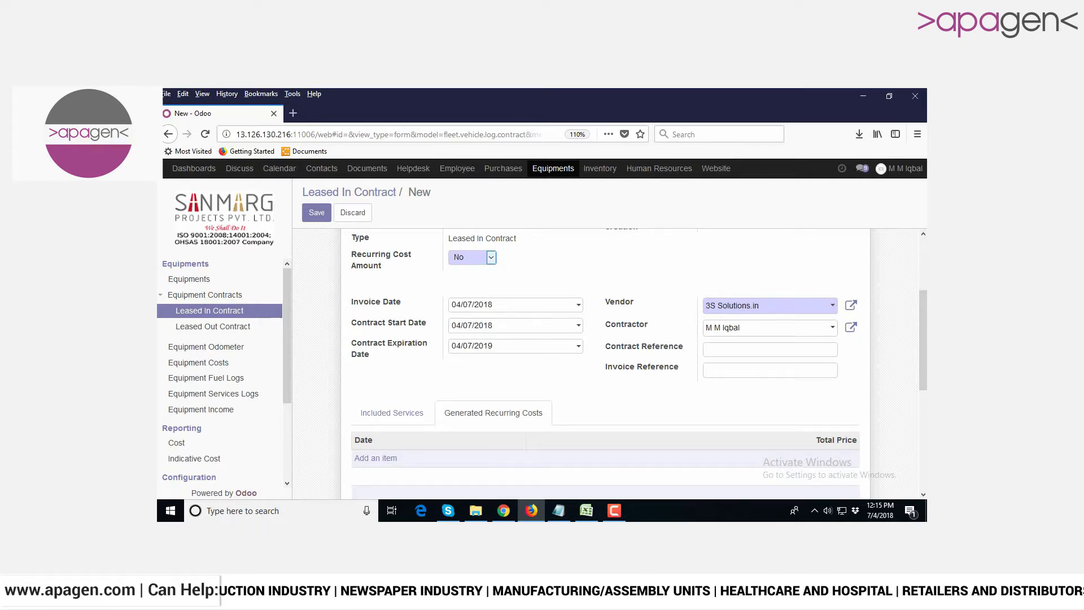
scroll(605, 361, down, 3)
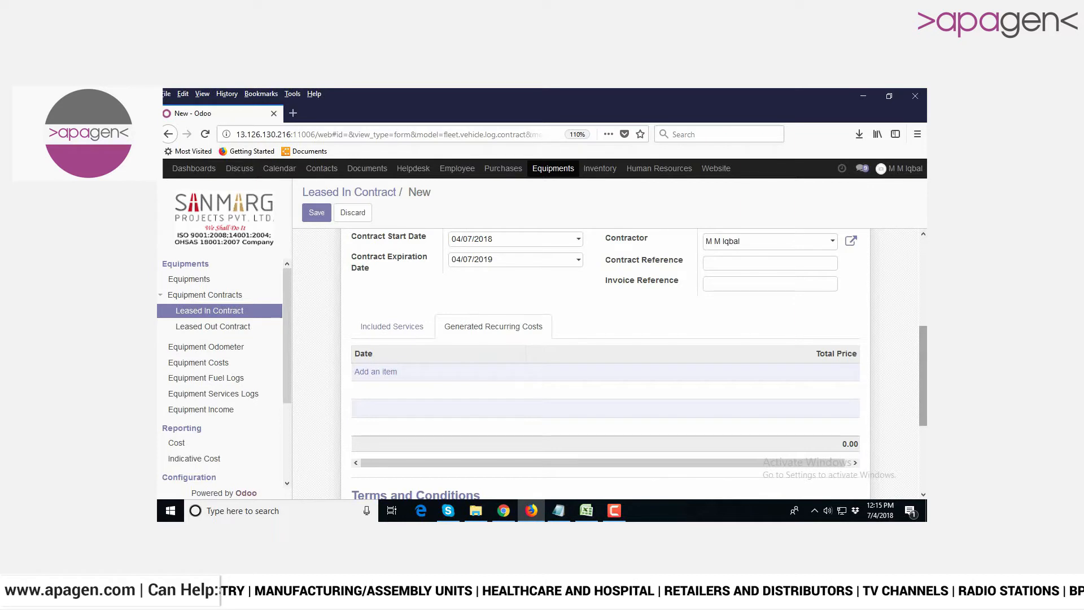
scroll(605, 361, up, 1)
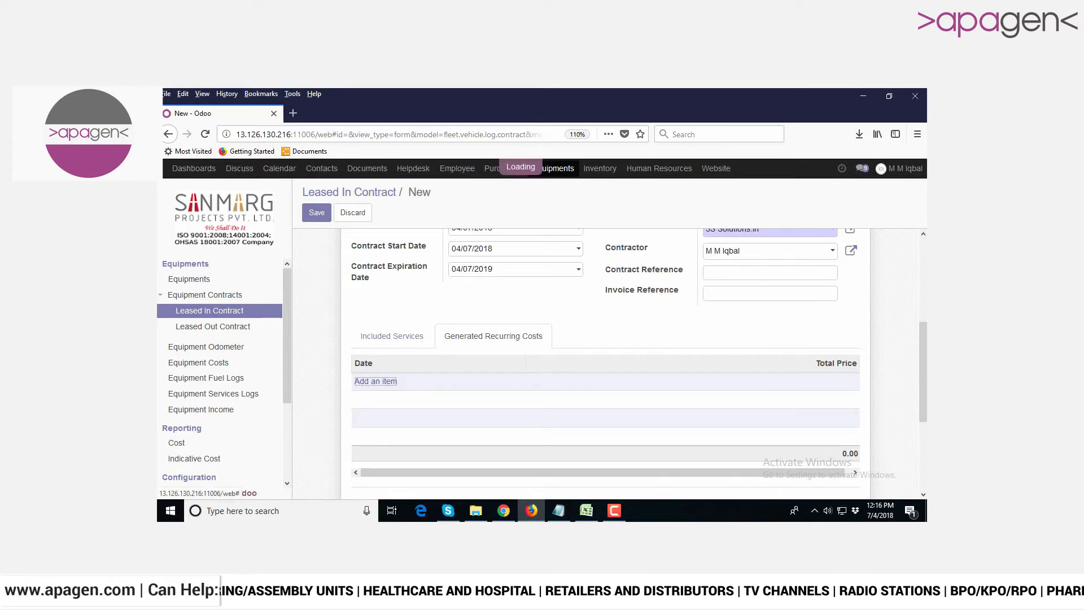
click(376, 382)
click(376, 383)
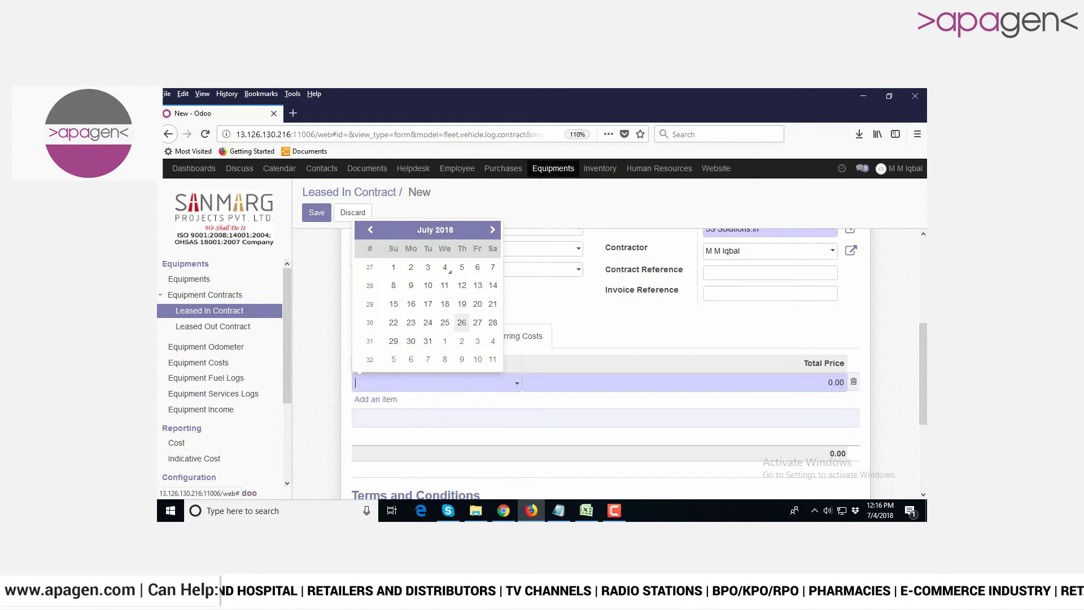
key(Tab)
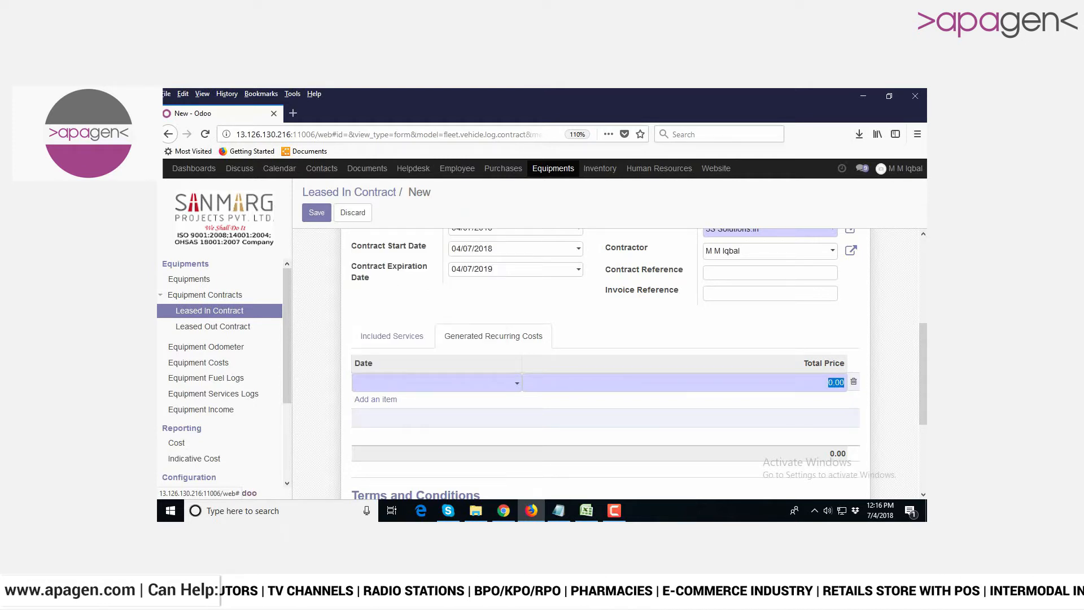
click(854, 382)
- Save the Leased In contract and start a new Leased Out contract
drag(923, 373, 924, 287)
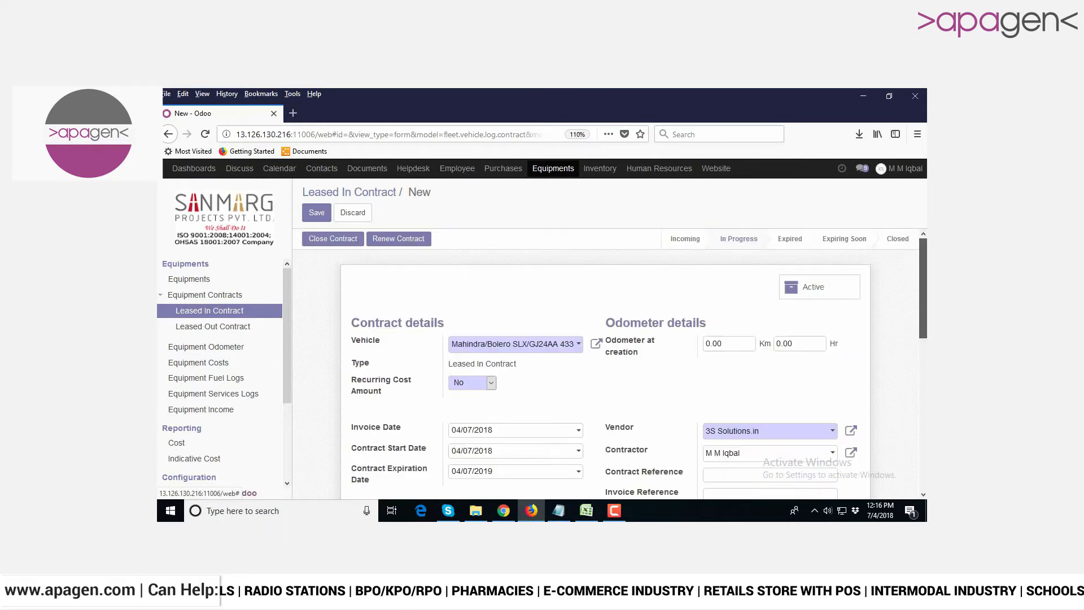
click(316, 213)
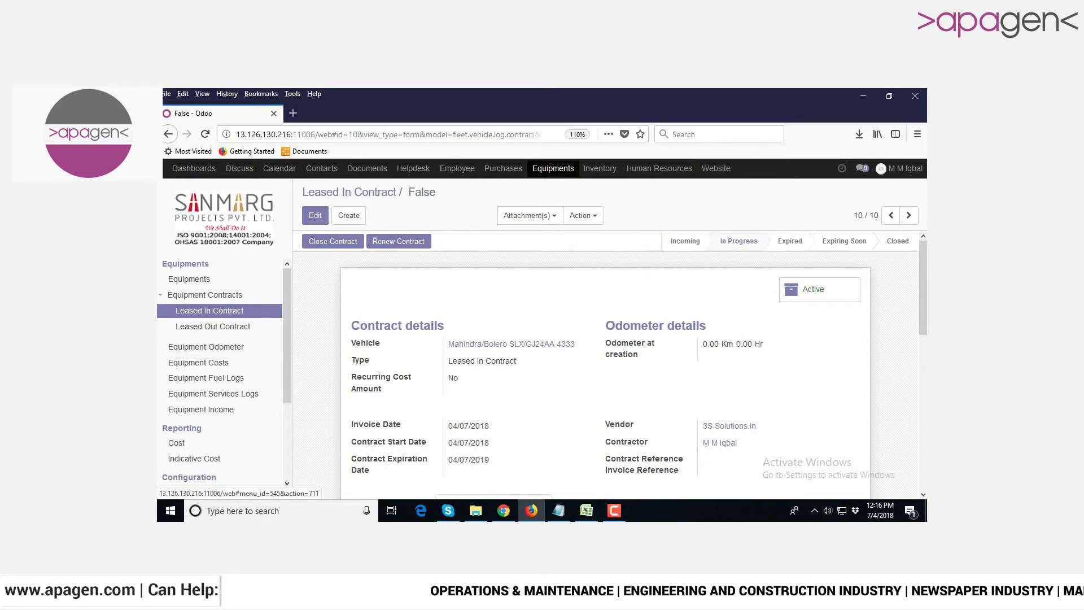
click(213, 326)
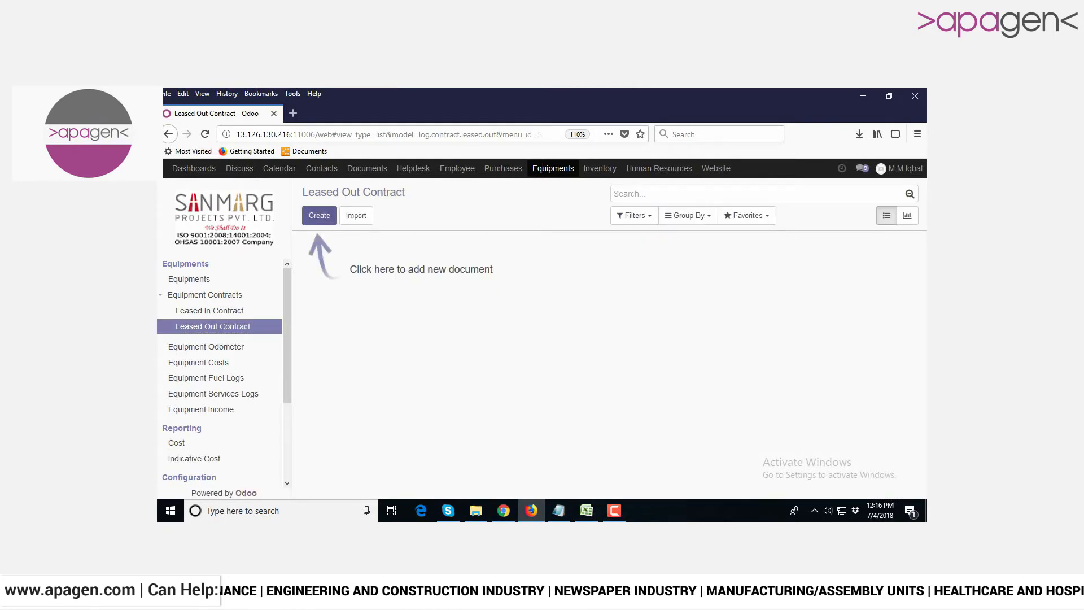
click(319, 215)
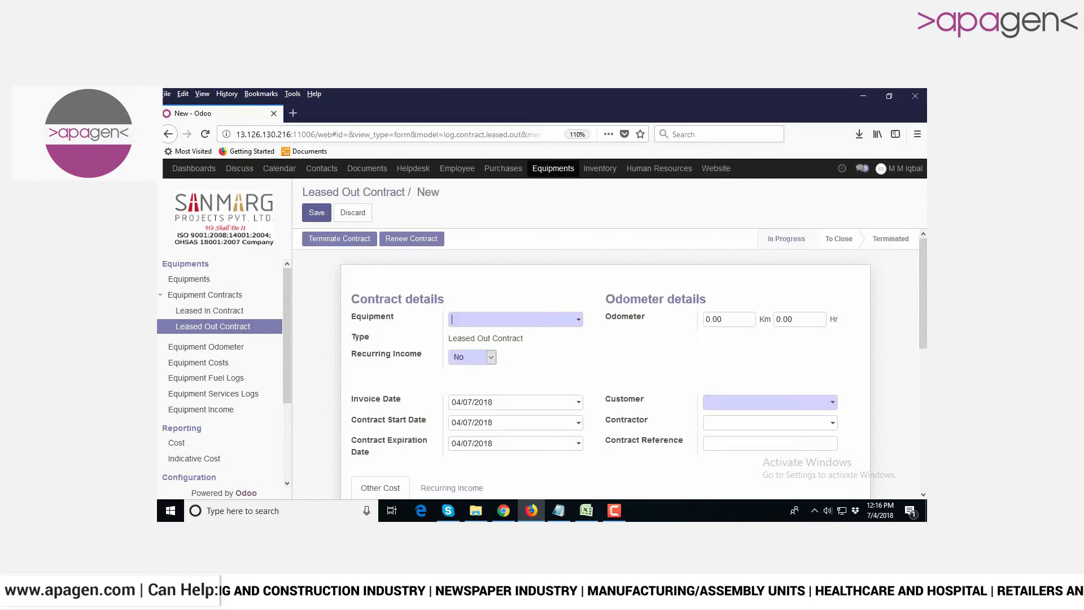
drag(923, 299, 923, 328)
click(515, 246)
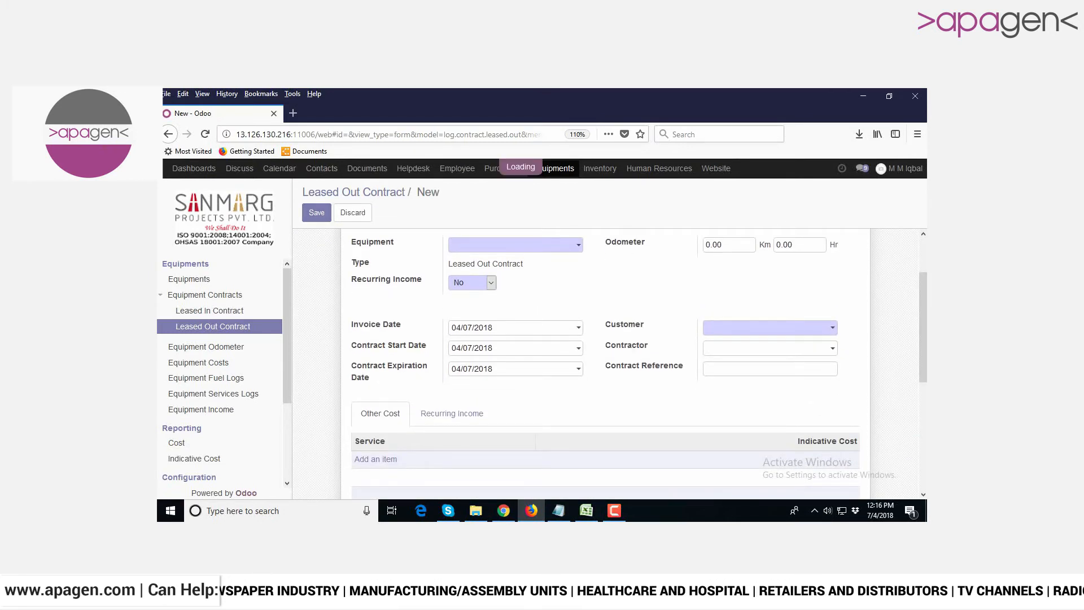
key(Down)
key(Down)
key(Down)
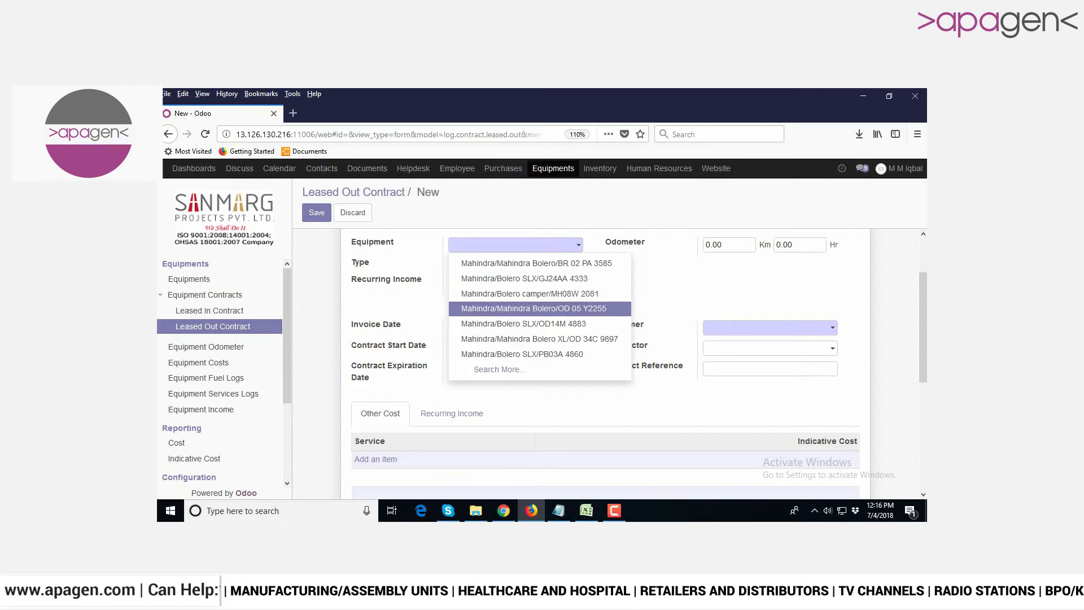
key(Return)
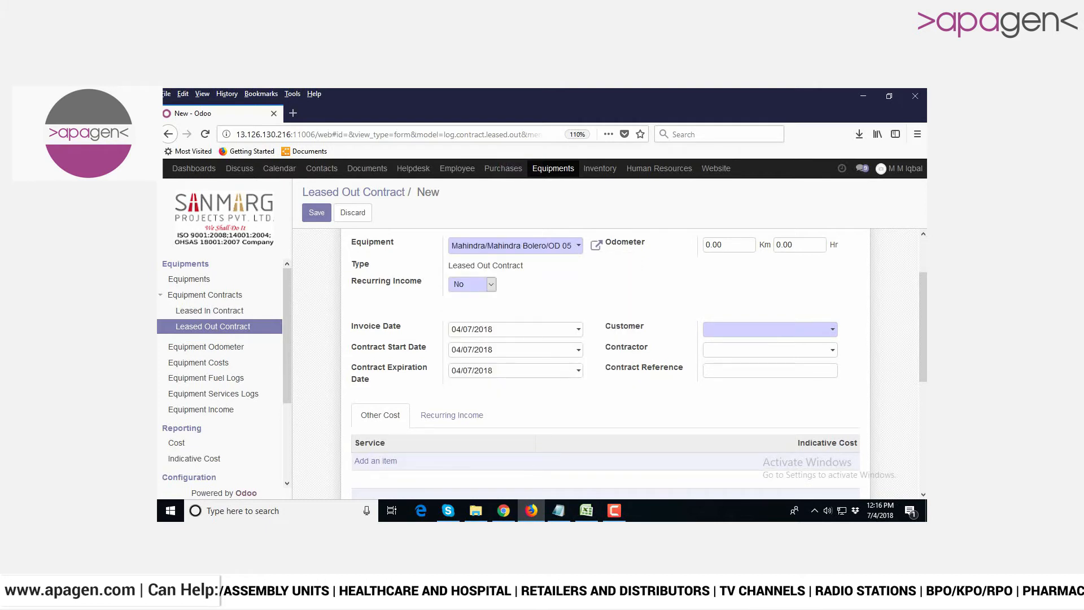
- Set the recurring income frequency to Weekly and check its amount field
click(491, 285)
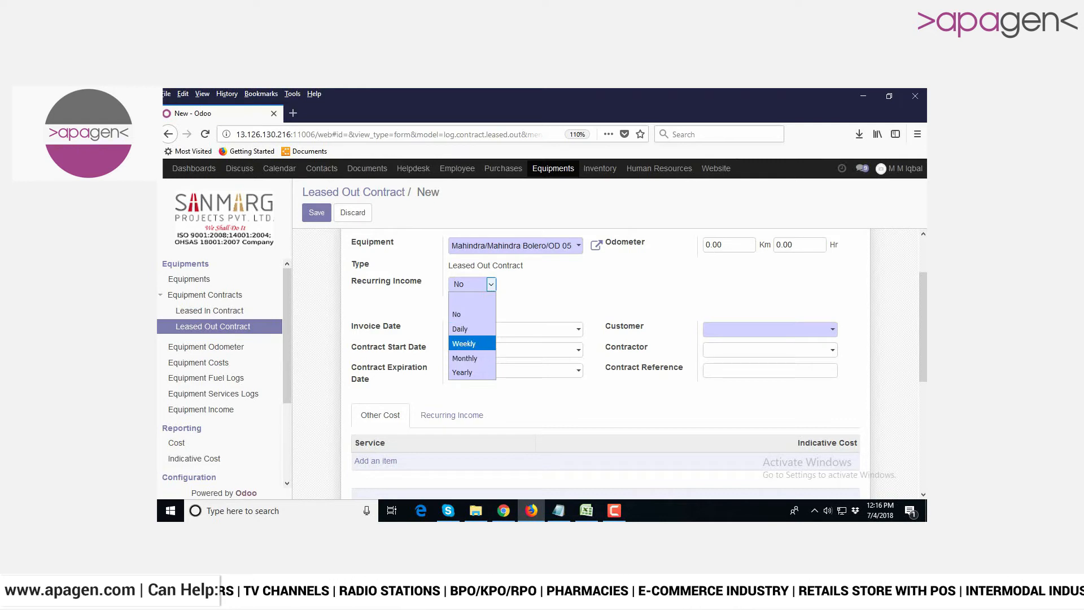
key(Return)
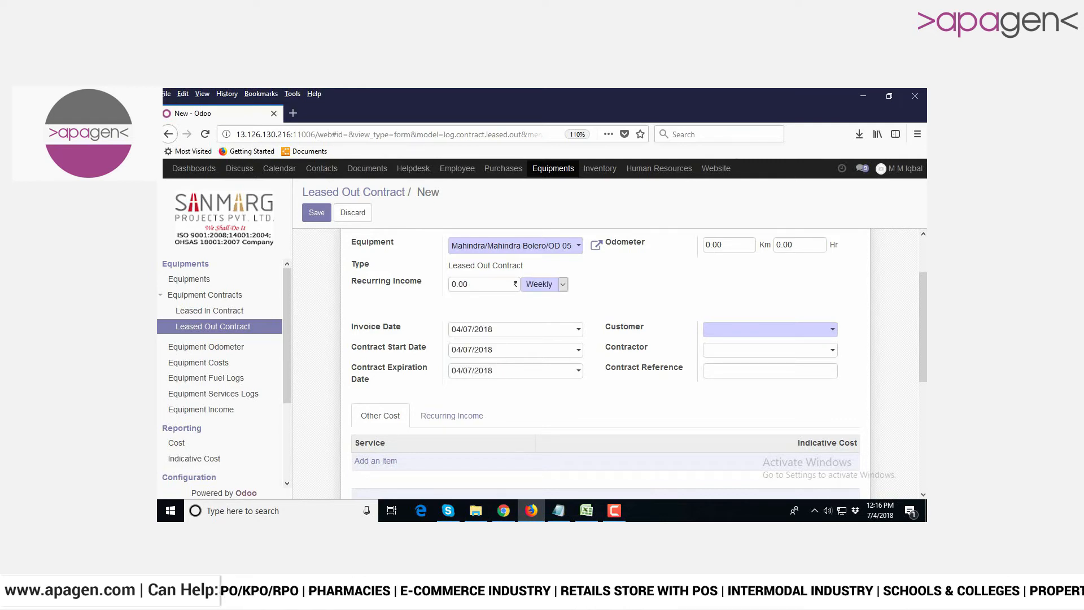
double_click(460, 284)
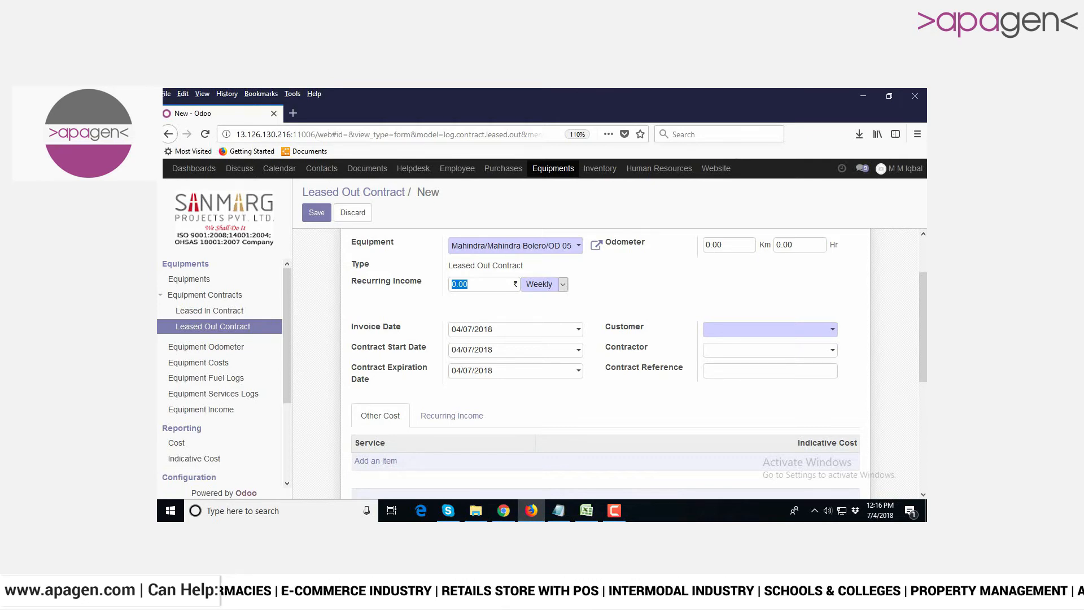
click(469, 284)
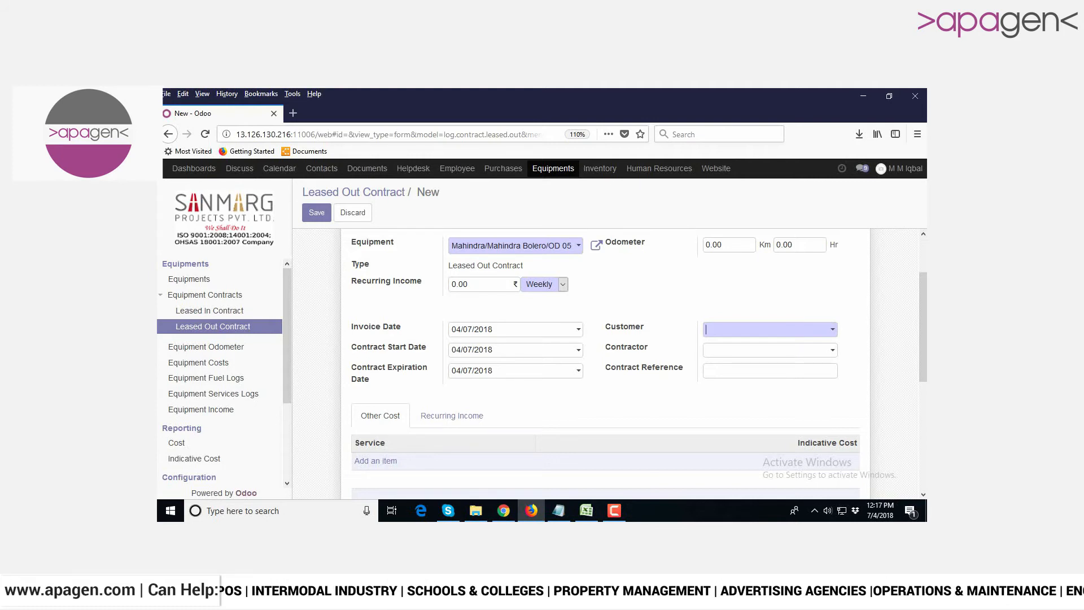
- Examine the customer and contractor choices, the contract reference field and the odometer Km field without entering anything
click(766, 329)
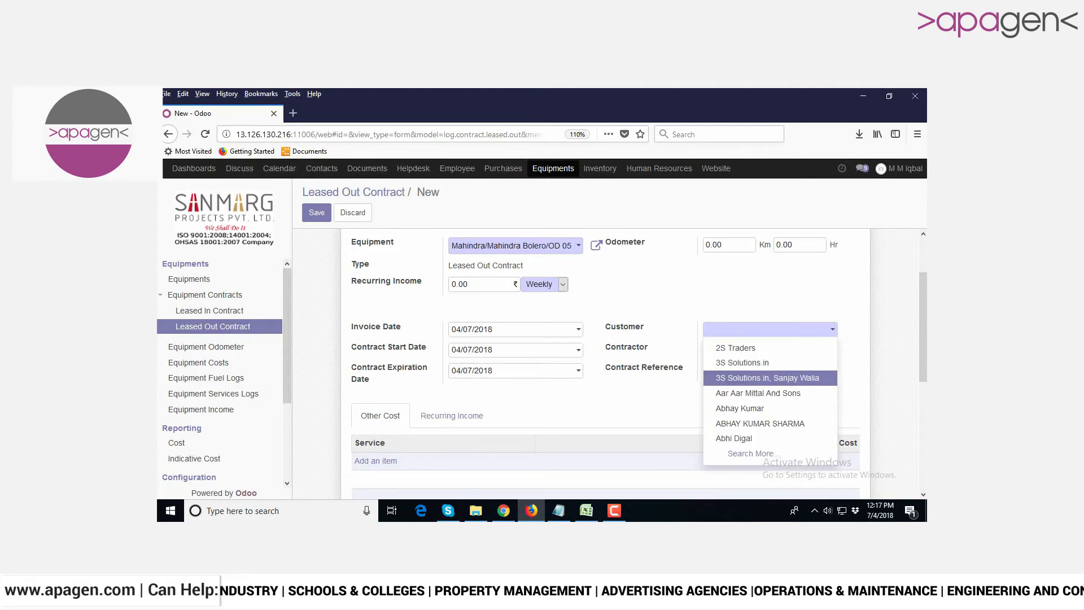
click(766, 378)
click(767, 350)
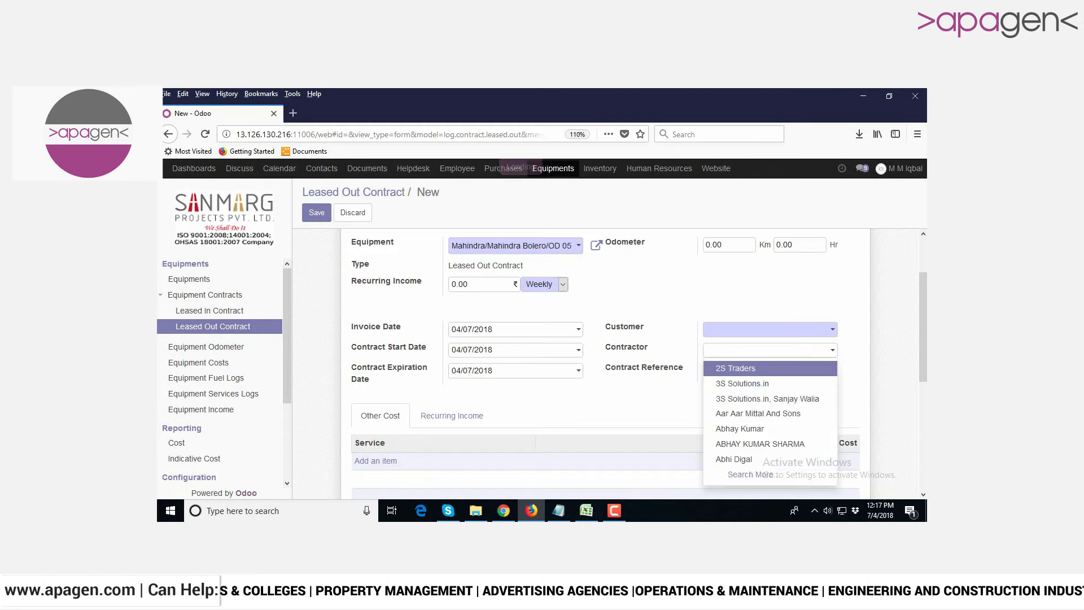
click(689, 395)
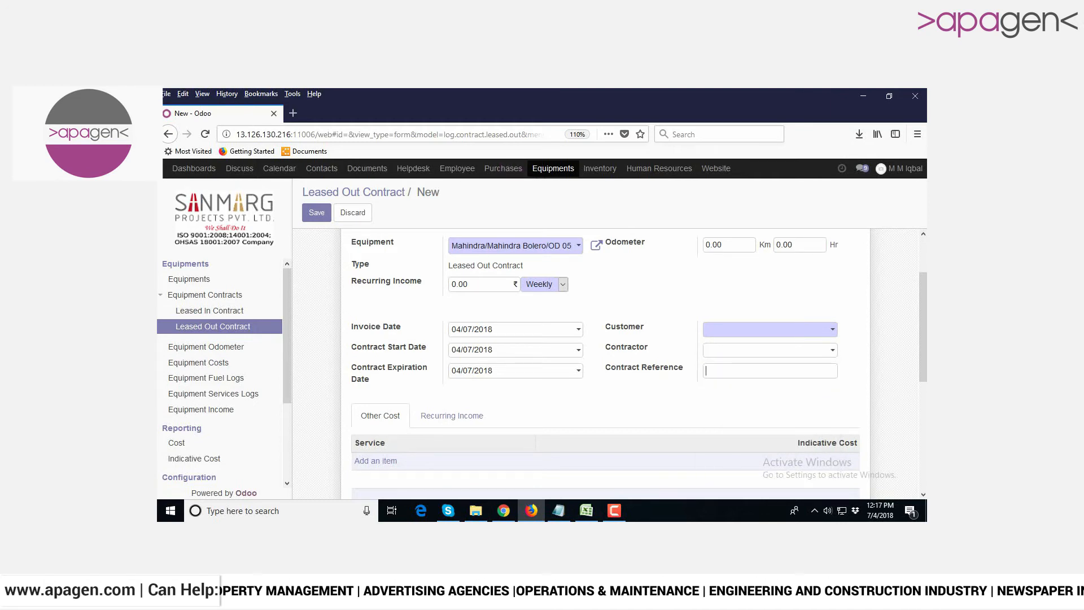
scroll(605, 361, up, 2)
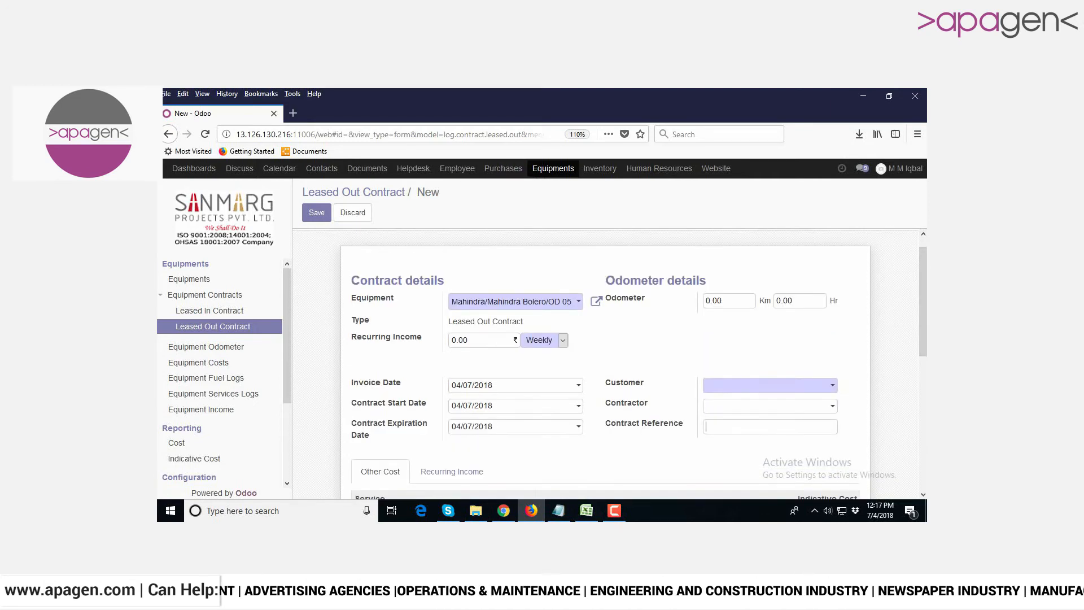
drag(724, 301, 703, 301)
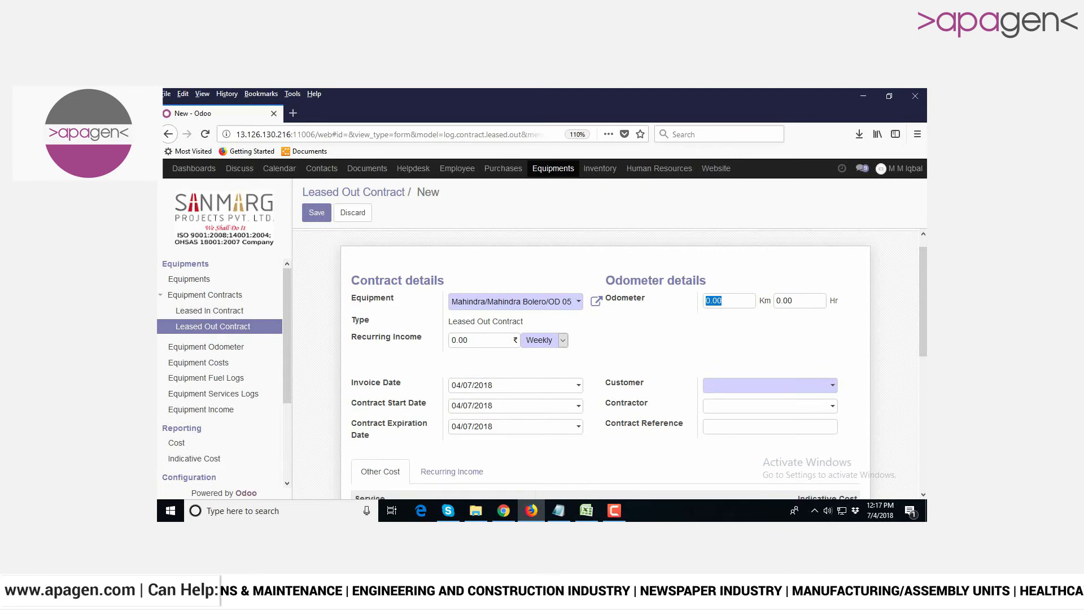
- Add an other cost for the Summer tires service with an indicative cost of 1000
scroll(605, 361, down, 4)
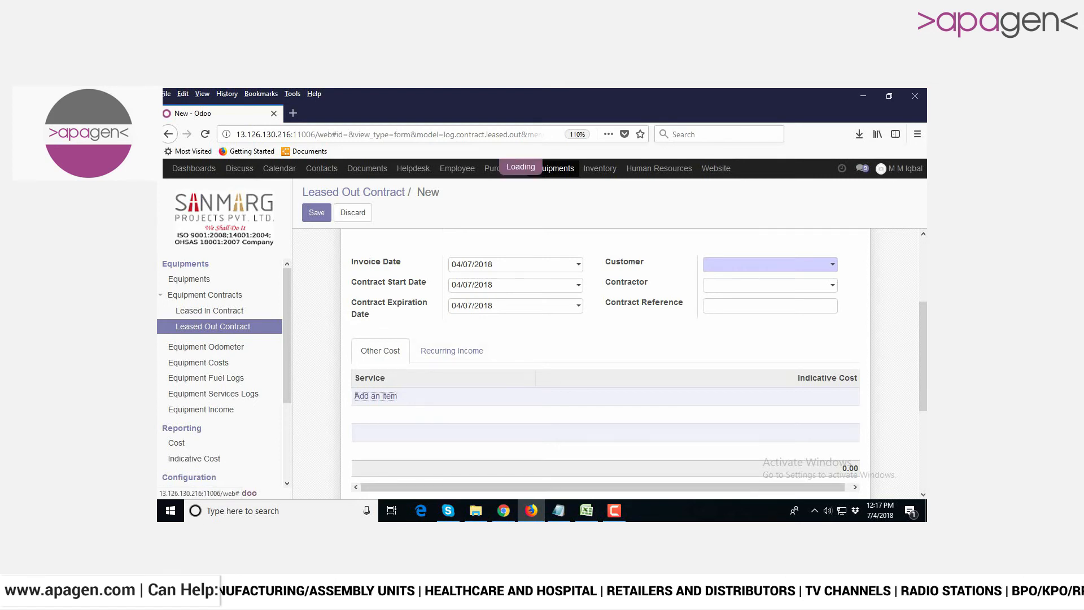
click(376, 396)
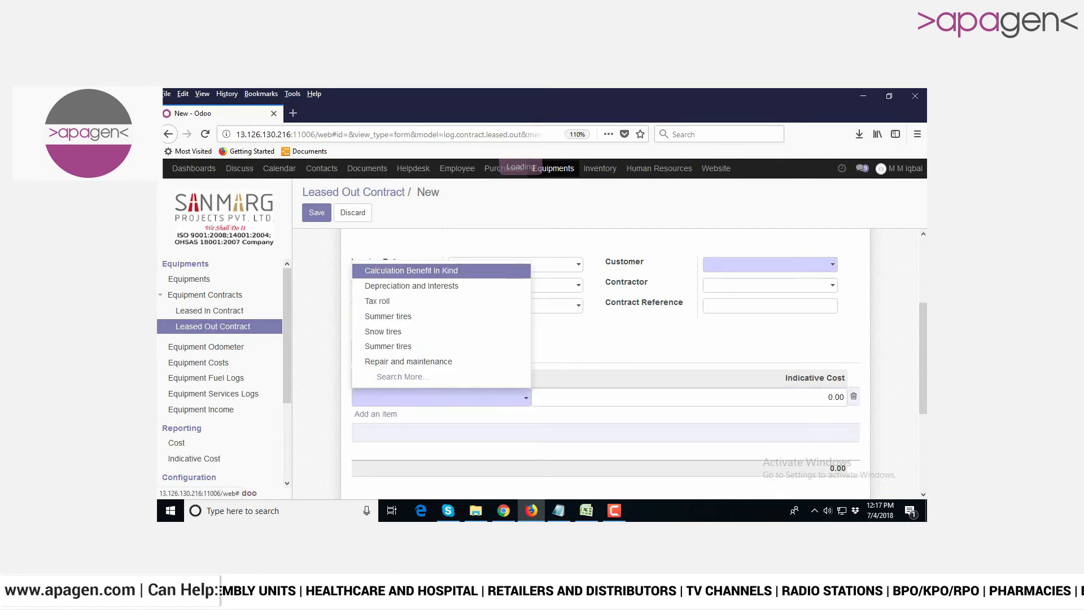
key(Return)
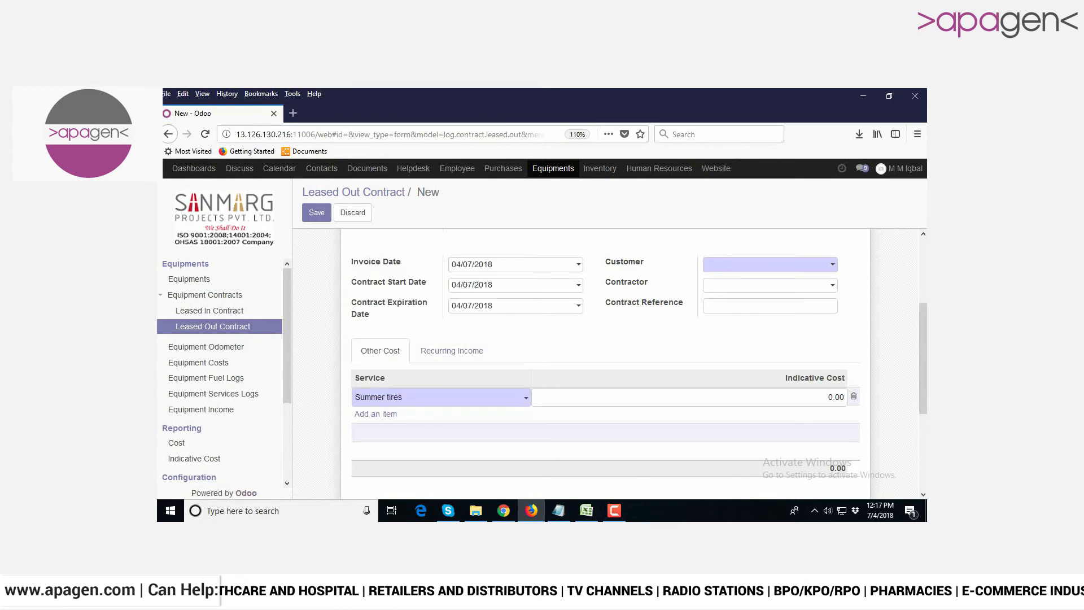
key(Tab)
key(BackSpace)
text(1)
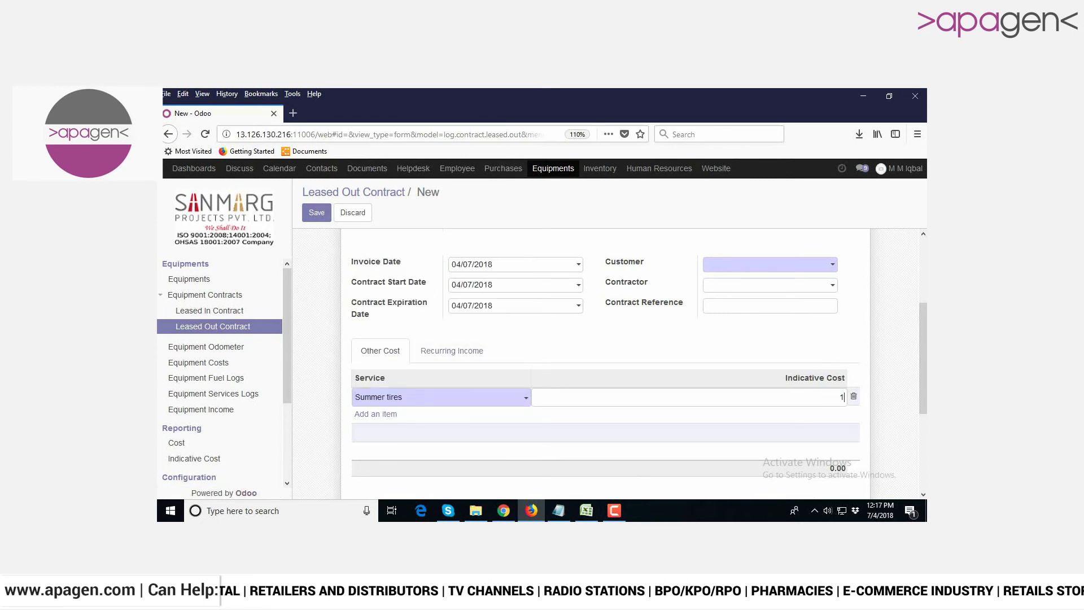
text(000)
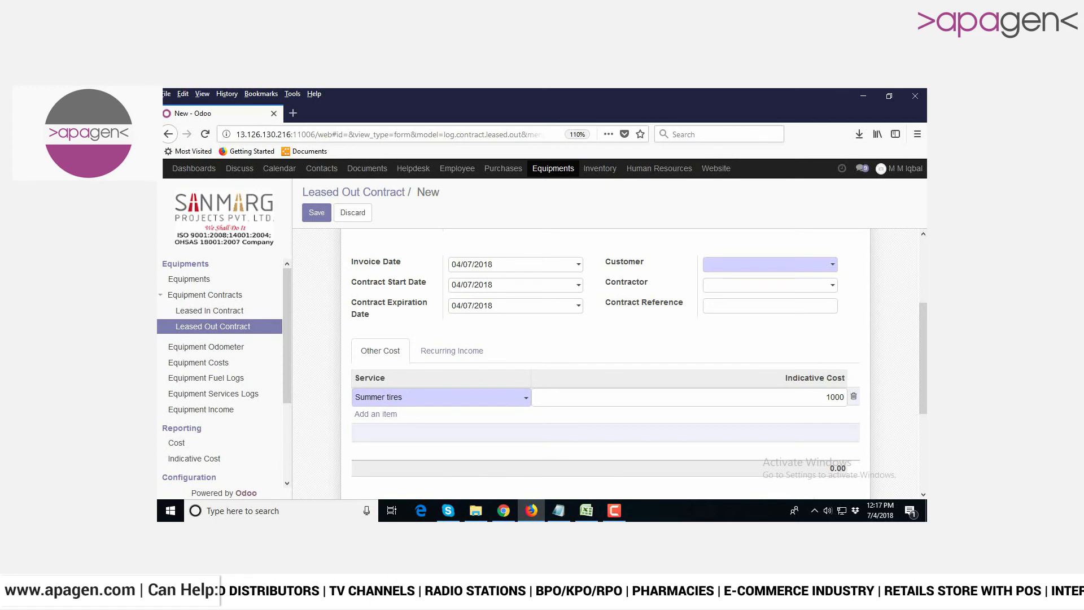
- Add a recurring income entry dated 27/07/2018 with a total price of 1000 to the Leased Out contract
click(451, 351)
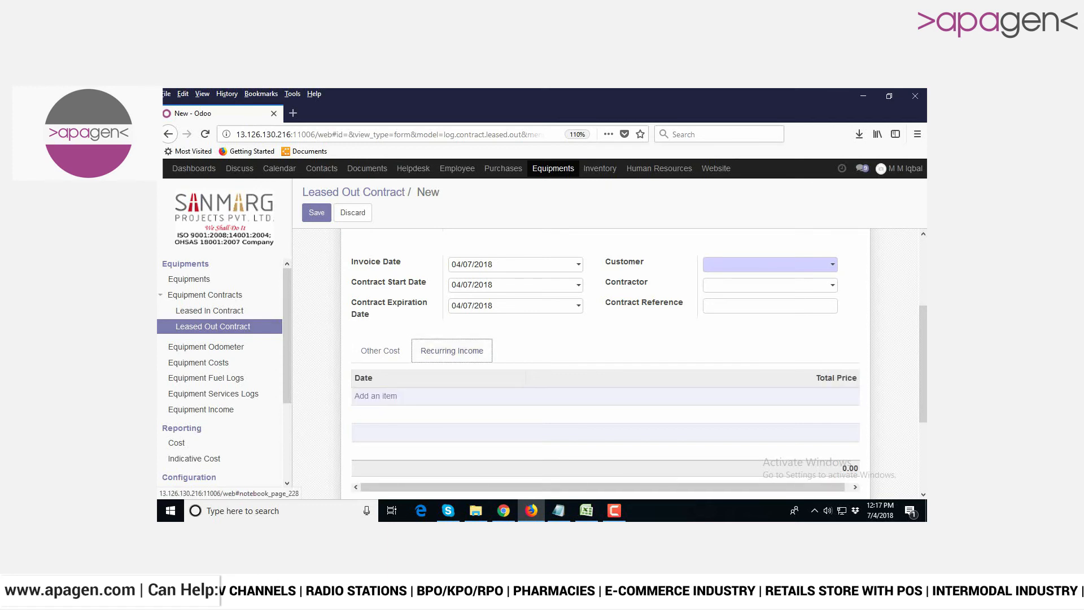
click(375, 396)
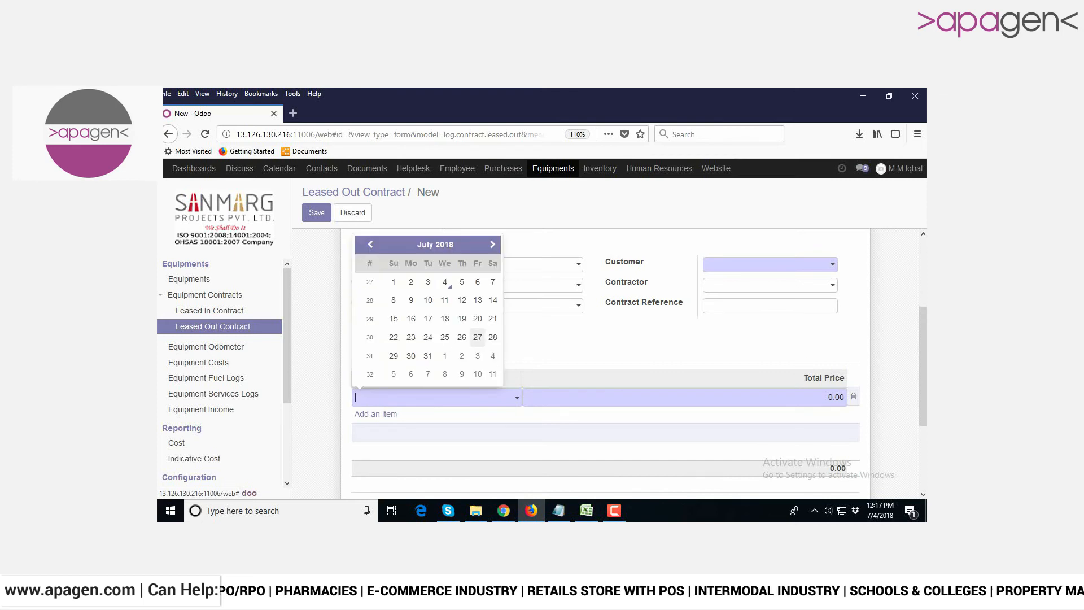
click(477, 337)
key(Tab)
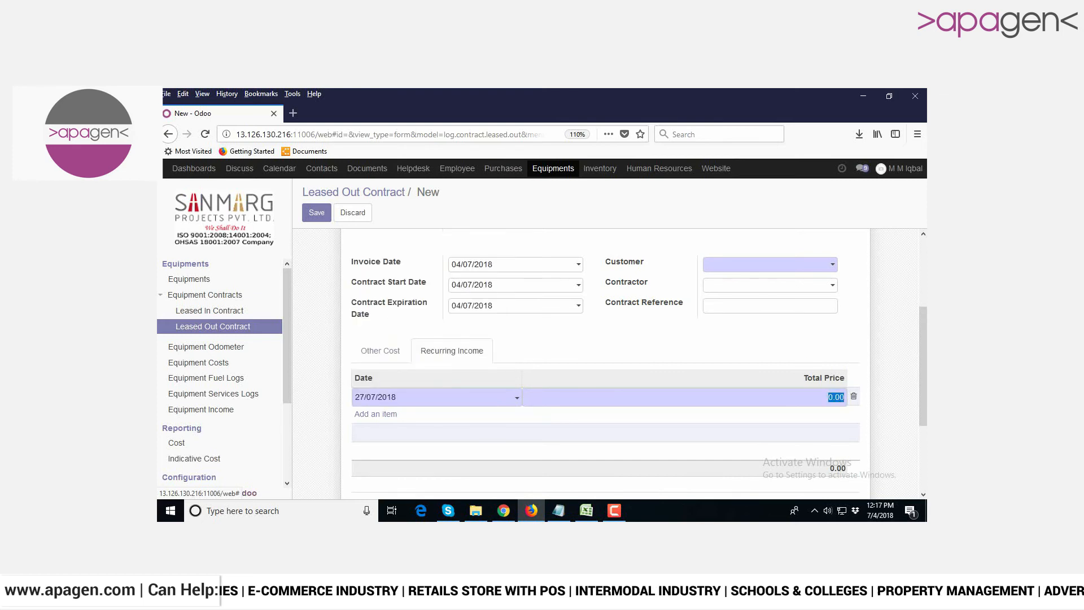
key(BackSpace)
text(100)
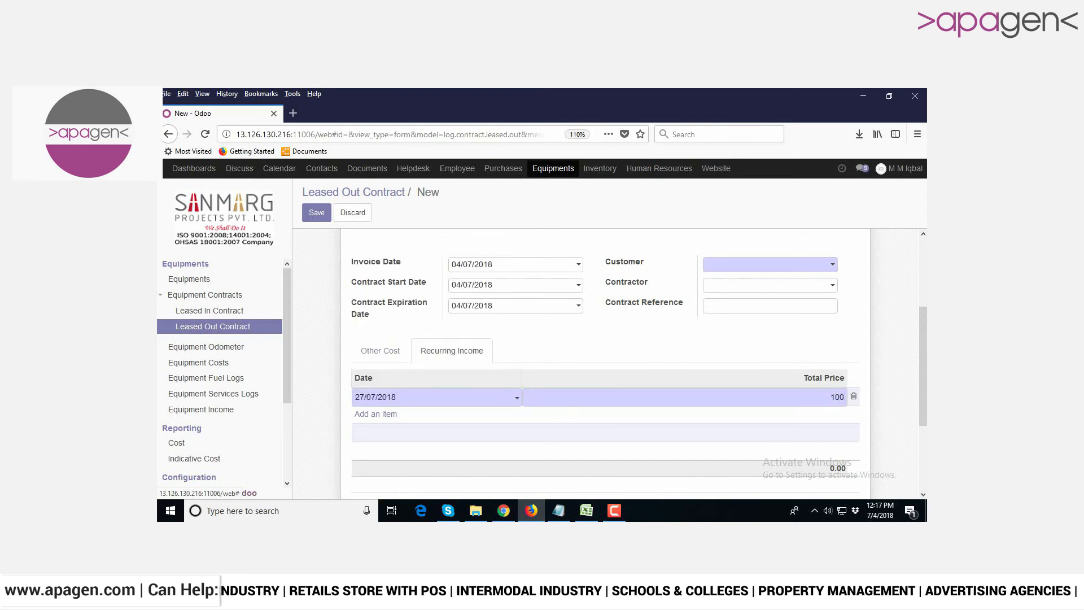
text(0)
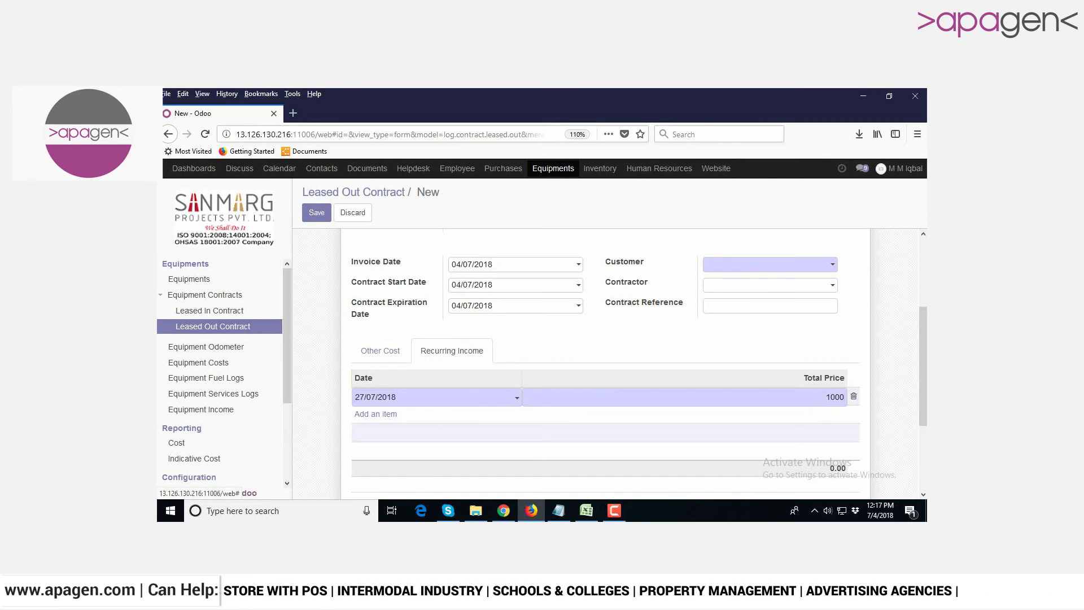
- Set the contract's customer to 2S Traders and save the Leased Out contract
click(767, 265)
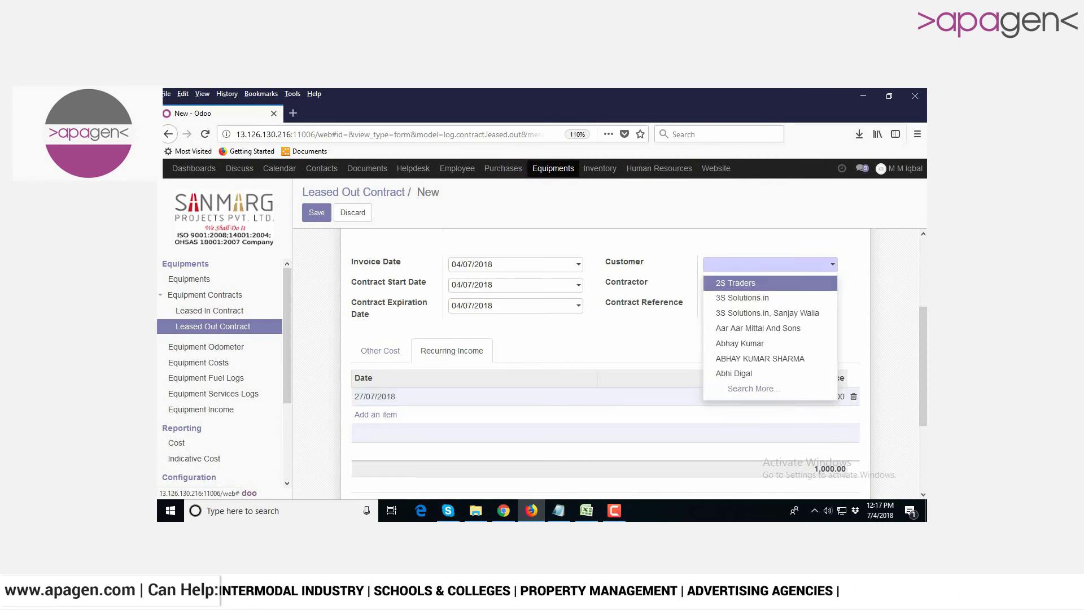
click(737, 284)
scroll(611, 361, up, 3)
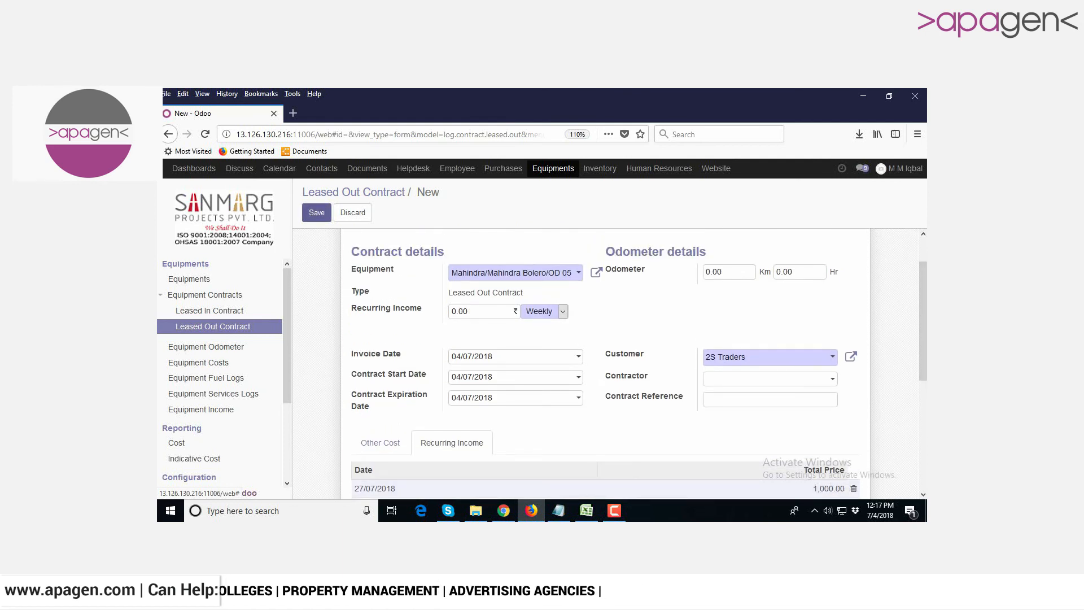
click(316, 213)
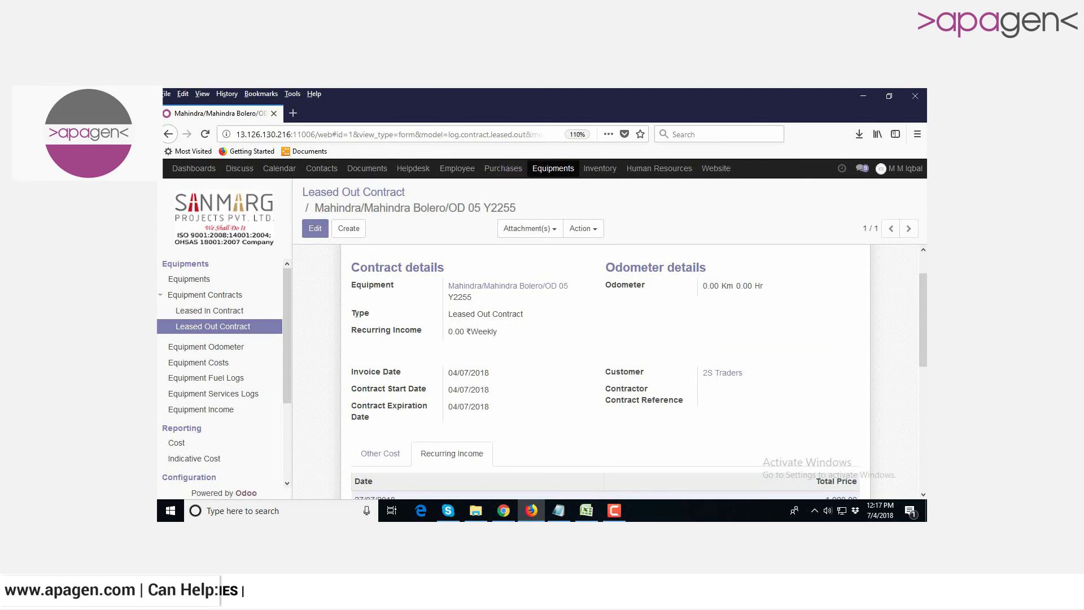
click(614, 511)
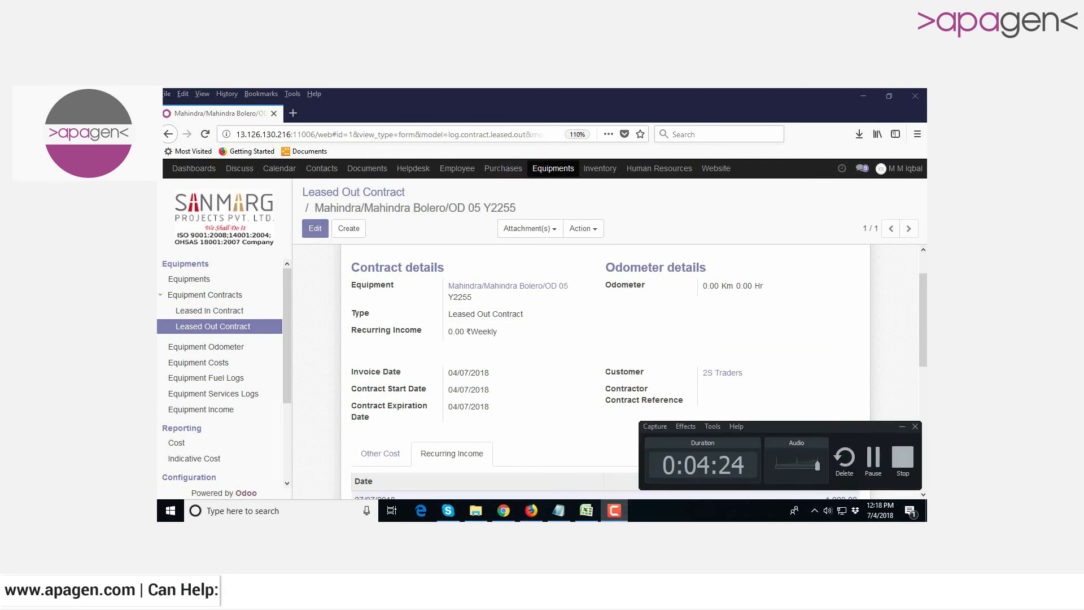